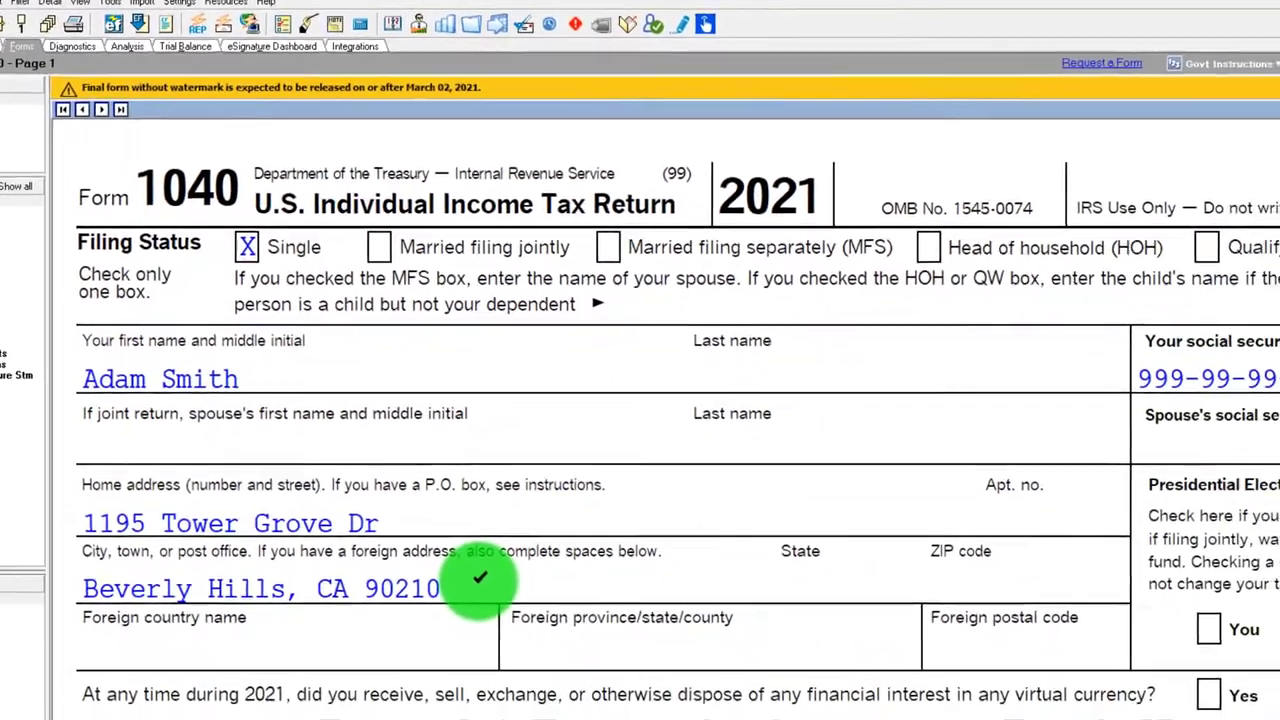
# Review page 1 of Form 1040 from the filing status through wages and the standard deduction to taxable income on line 15
pyautogui.scroll(-5, 440, 550)
pyautogui.scroll(-5, 406, 526)
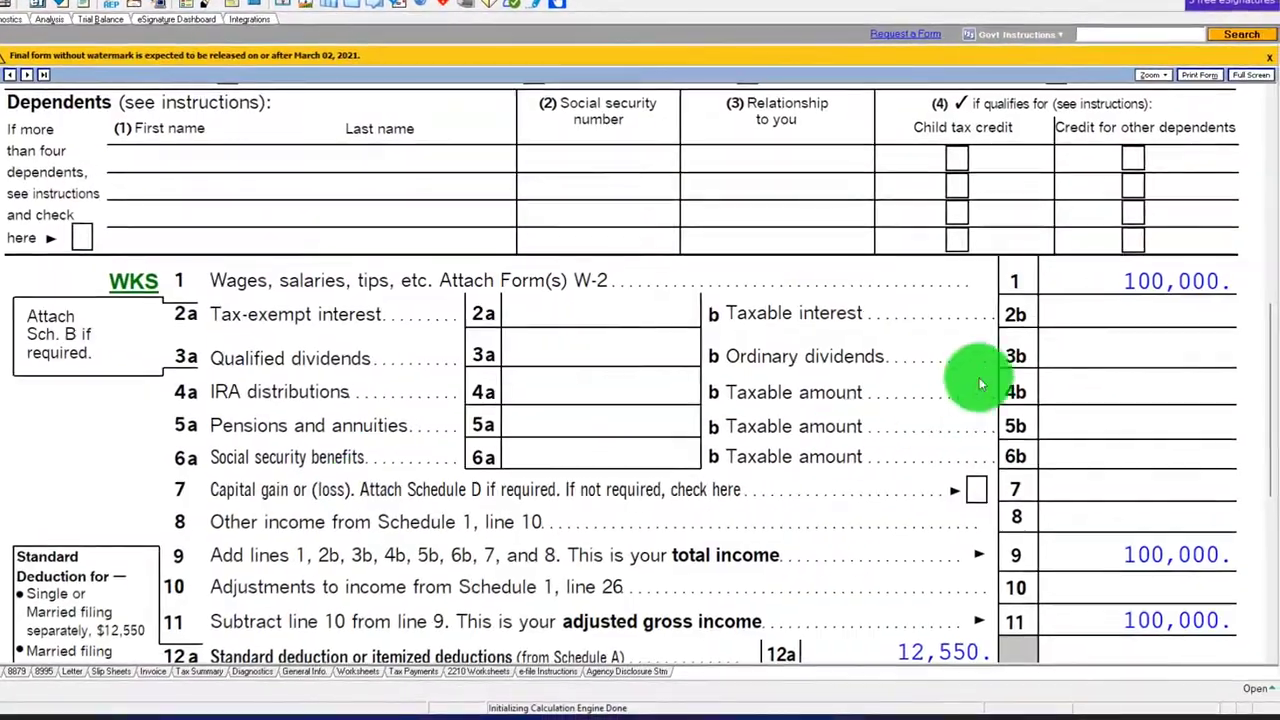
pyautogui.scroll(-3, 1077, 290)
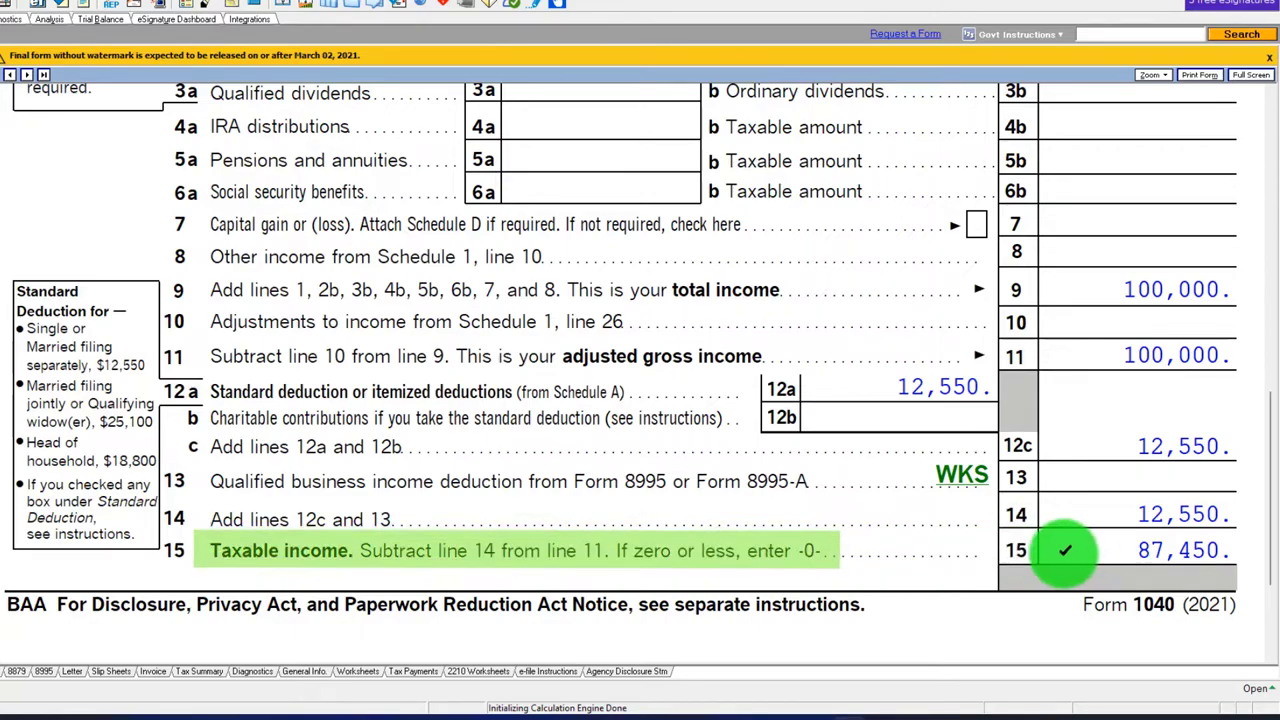
# Switch to the Excel tax worksheet and check the income, its W-2 source on the Income F1040 sheet, the standard deduction and taxable income
pyautogui.click(749, 712)
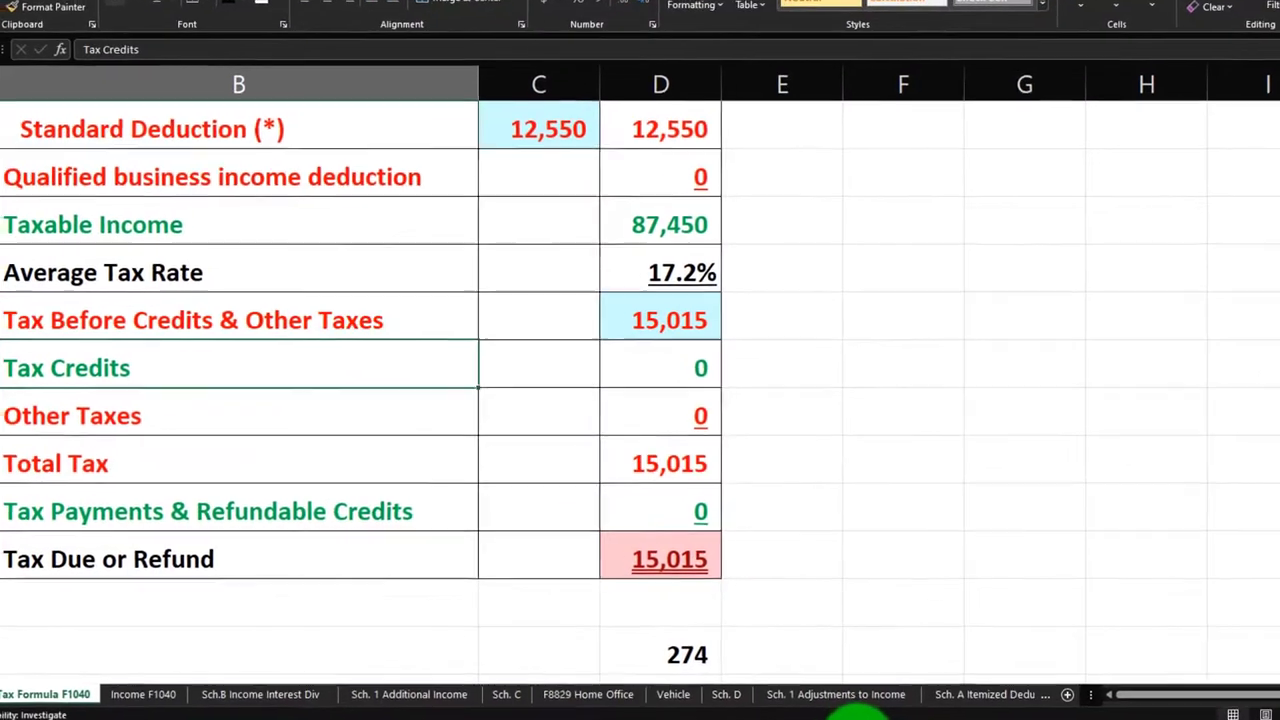
pyautogui.scroll(2, 404, 414)
pyautogui.click(661, 175)
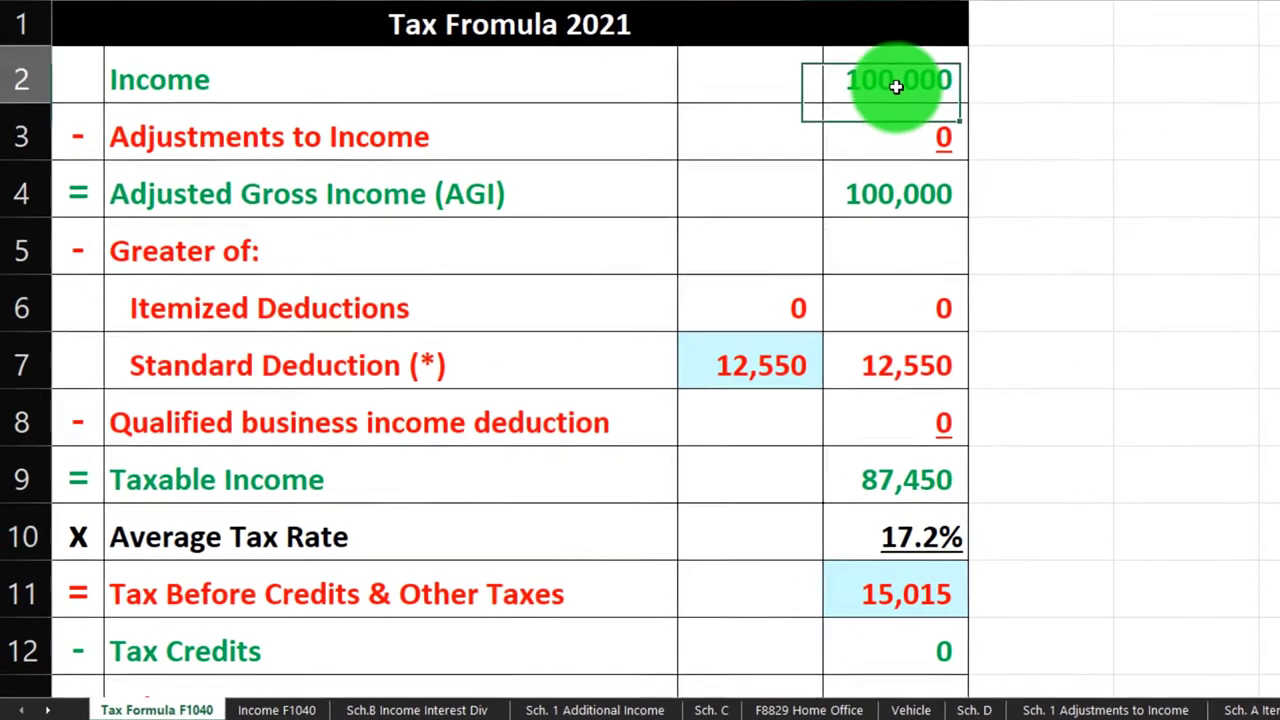
pyautogui.click(284, 710)
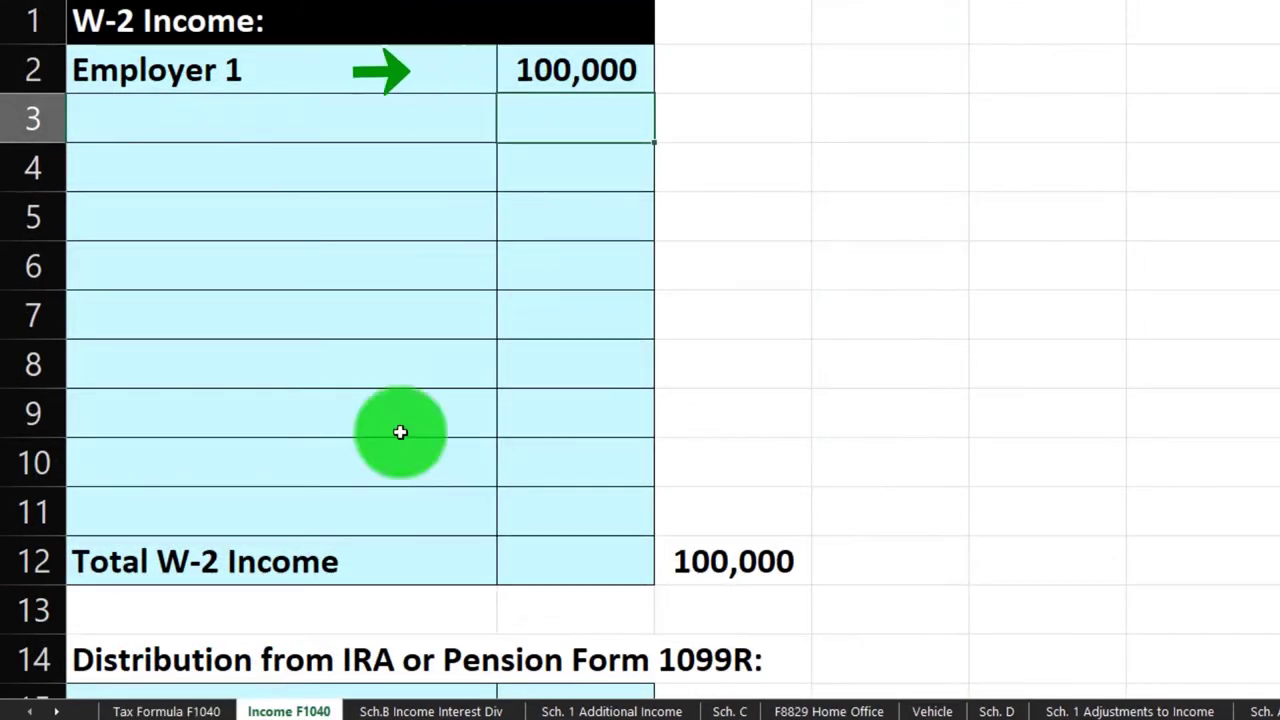
pyautogui.click(182, 708)
pyautogui.click(748, 348)
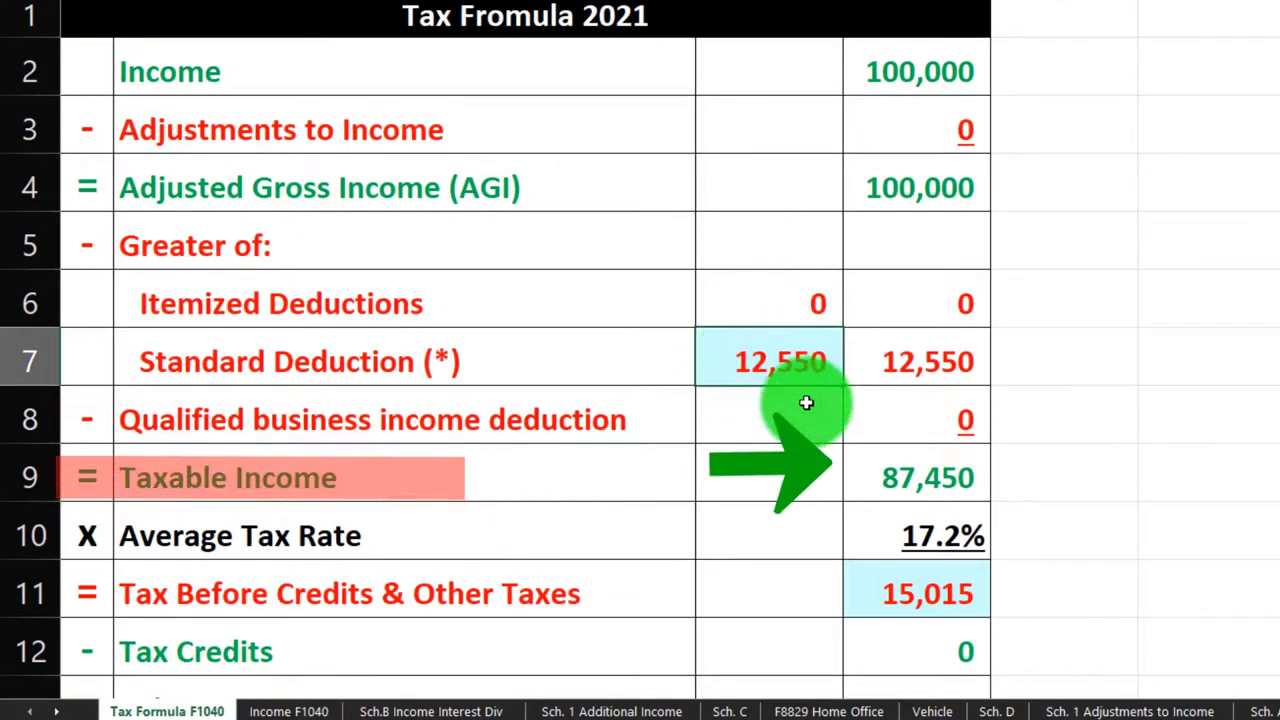
pyautogui.click(868, 484)
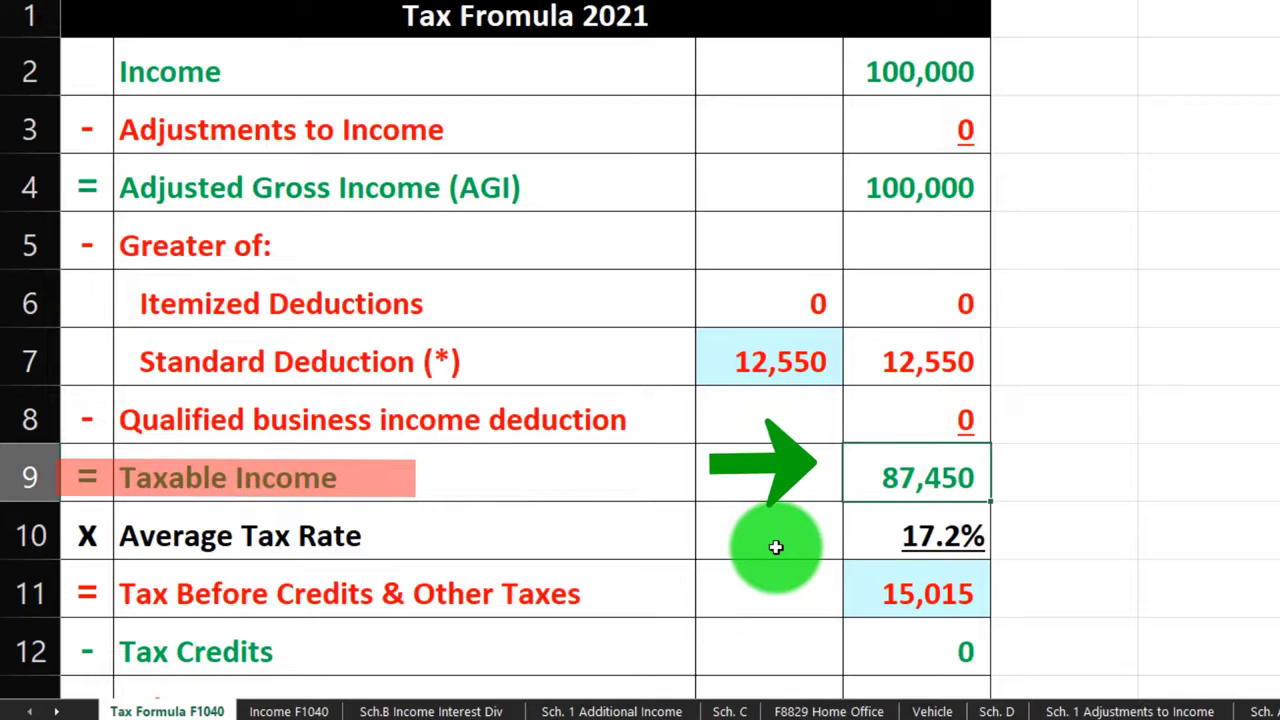
# Review the tax before credits, total tax, and tax payments and refundable credits lines on the Tax Formula F1040 sheet
pyautogui.scroll(-1, 776, 547)
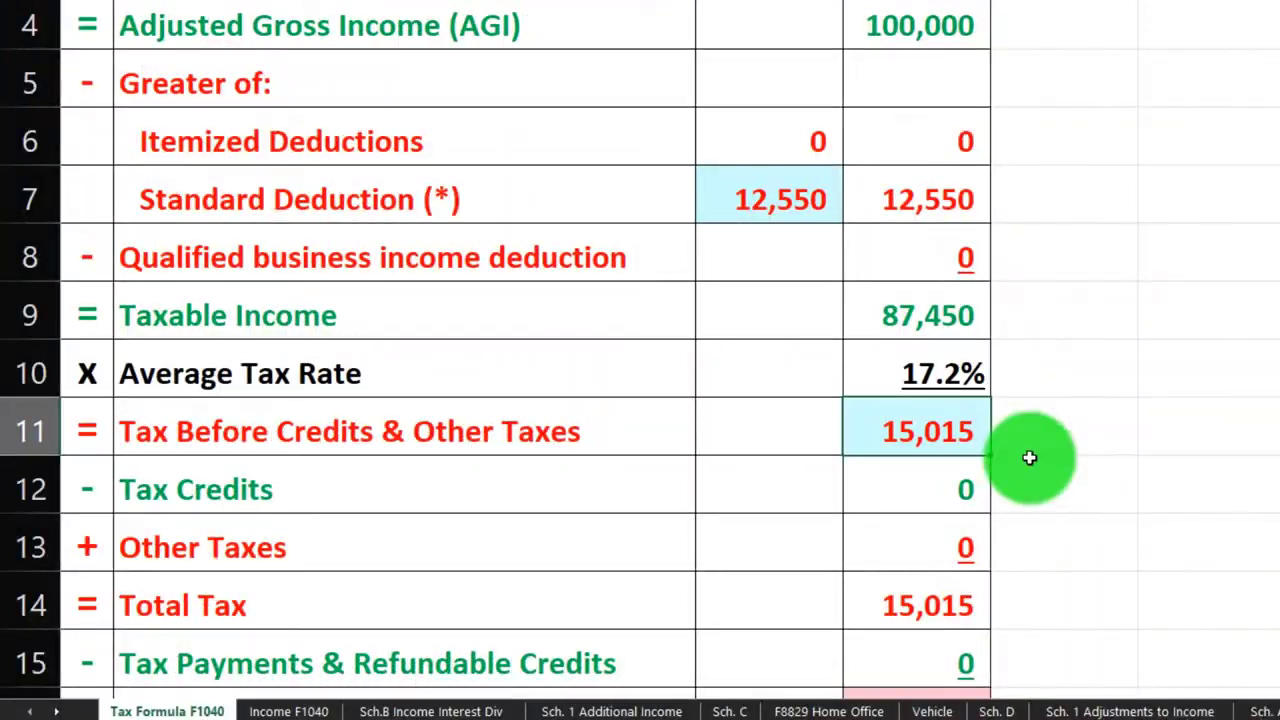
pyautogui.scroll(-1, 1029, 457)
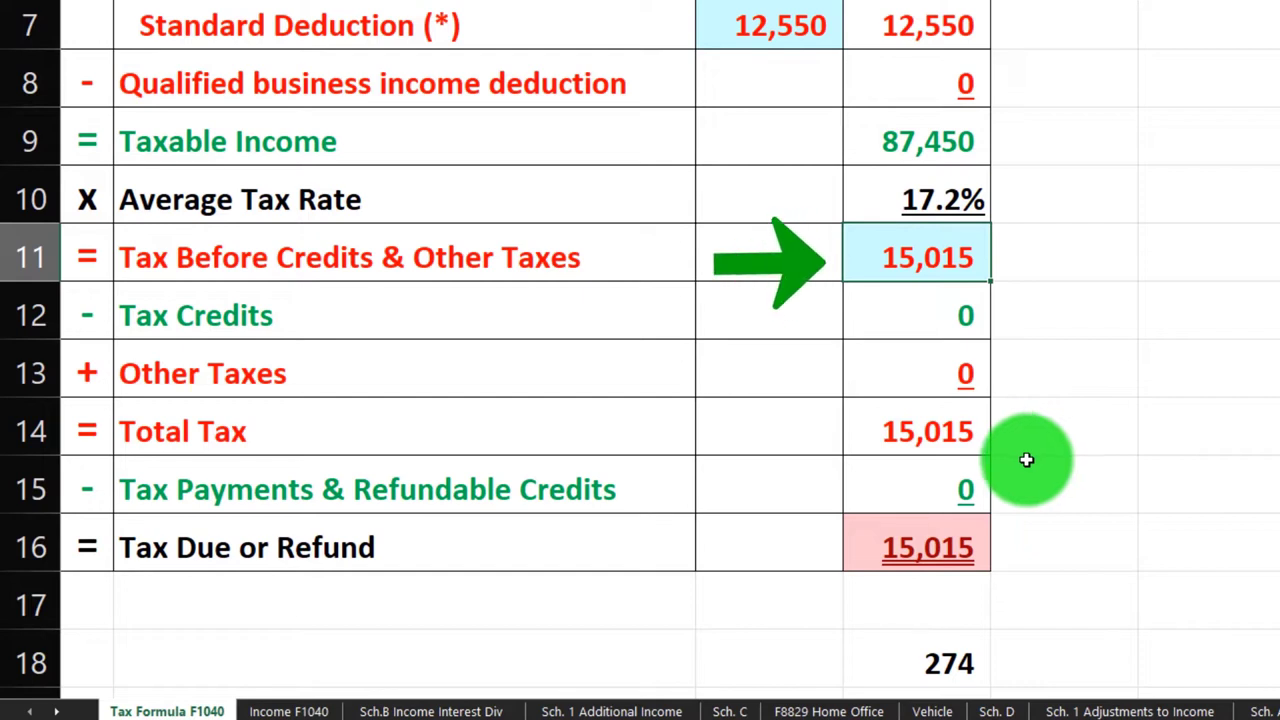
pyautogui.click(924, 484)
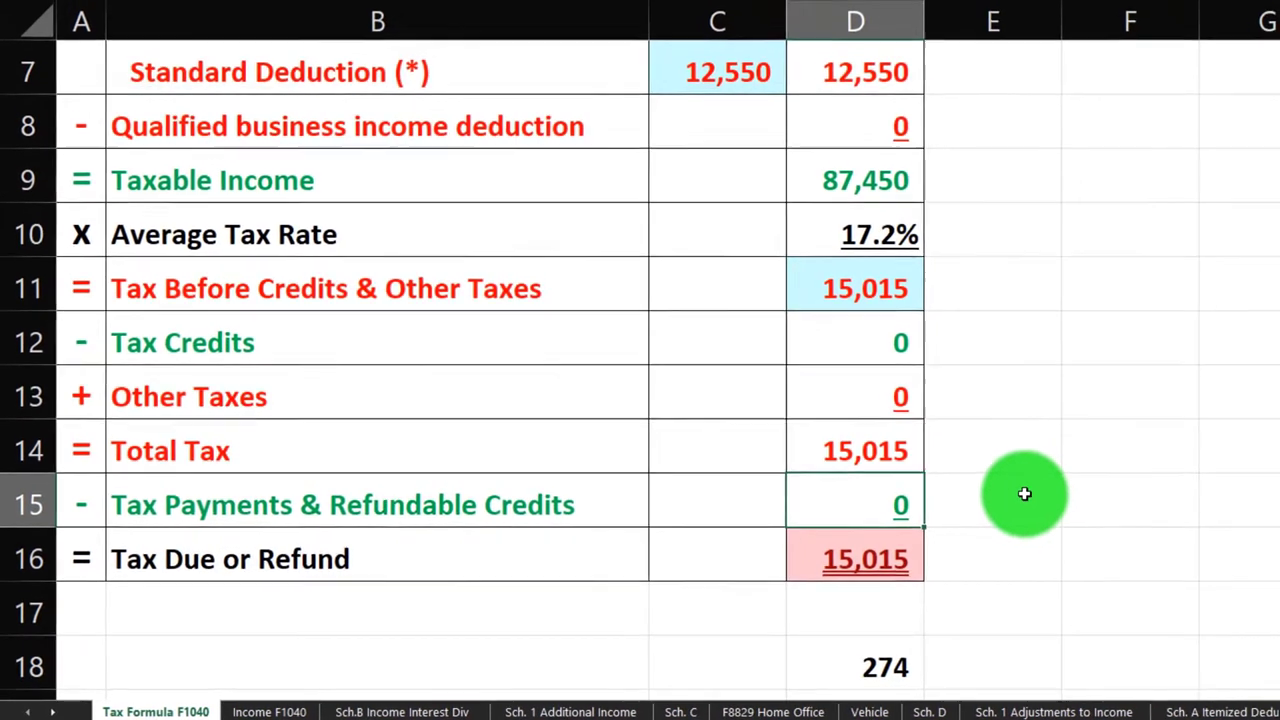
# Trace the tax formula from Income down to Taxable Income by selecting those rows, and look over the remaining lines to Tax Due or Refund
pyautogui.scroll(2, 1023, 494)
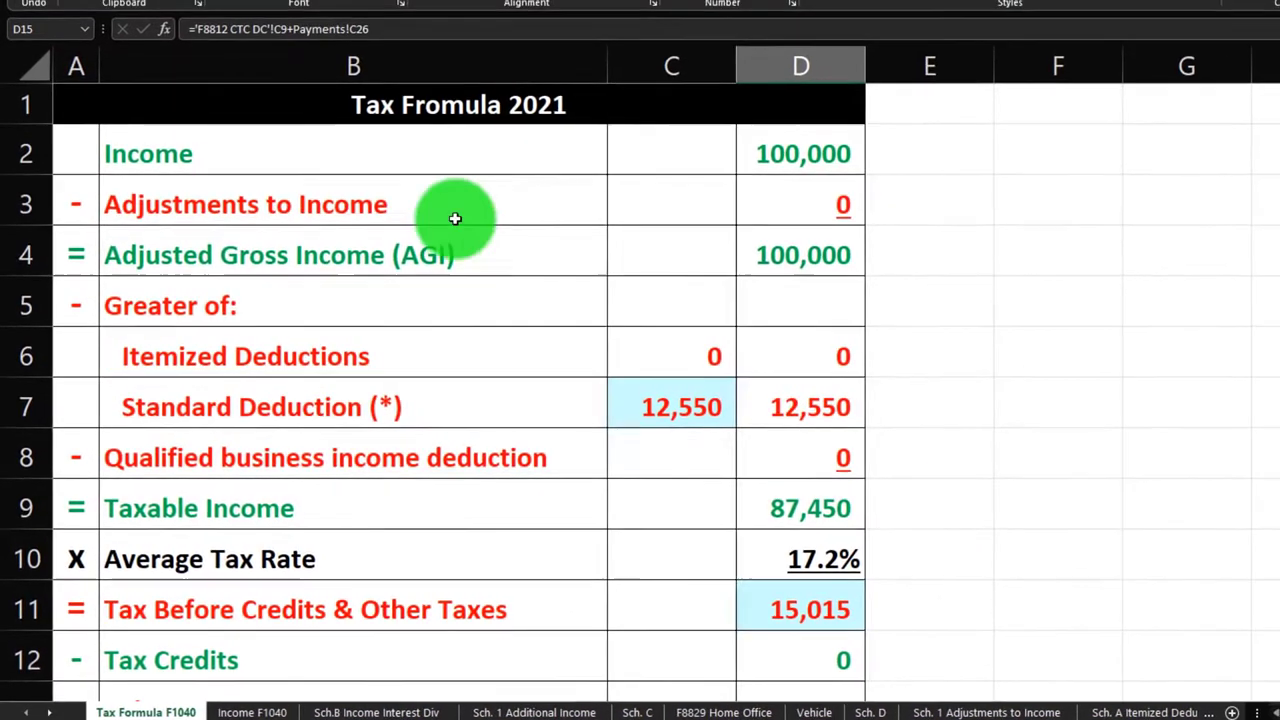
pyautogui.moveTo(267, 147); pyautogui.dragTo(646, 377)
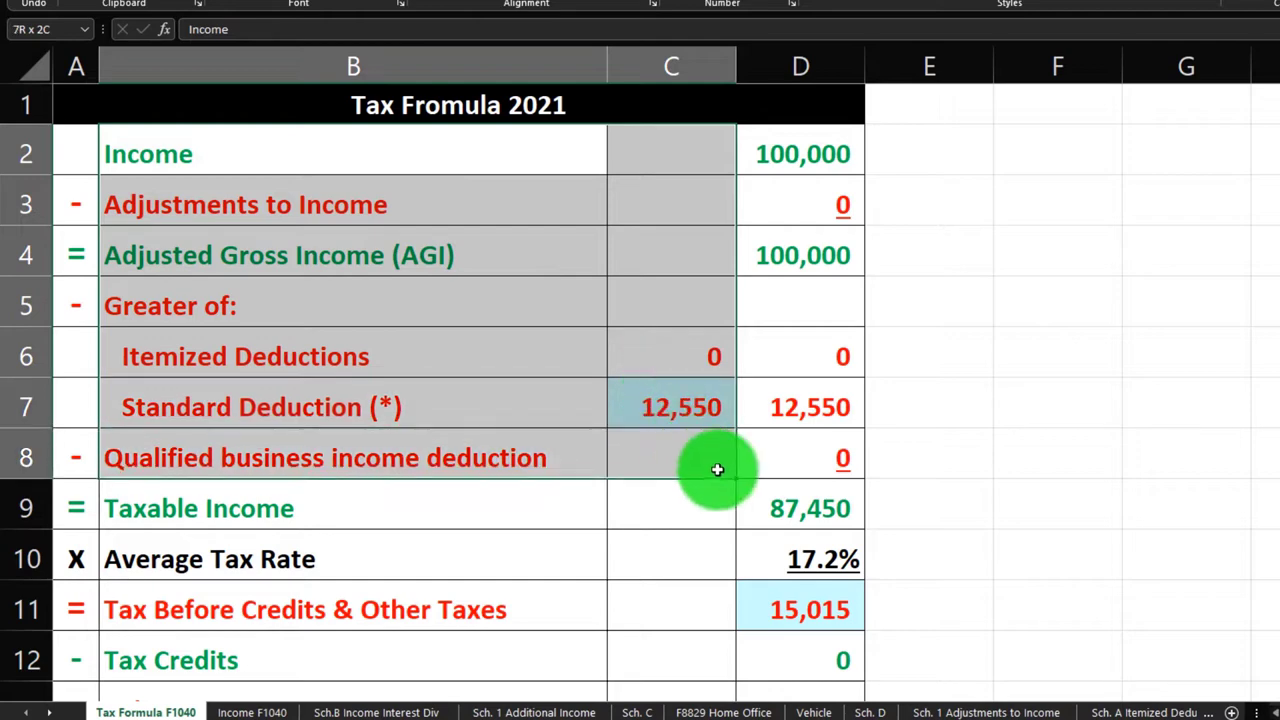
pyautogui.moveTo(717, 469); pyautogui.dragTo(771, 508)
pyautogui.click(783, 512)
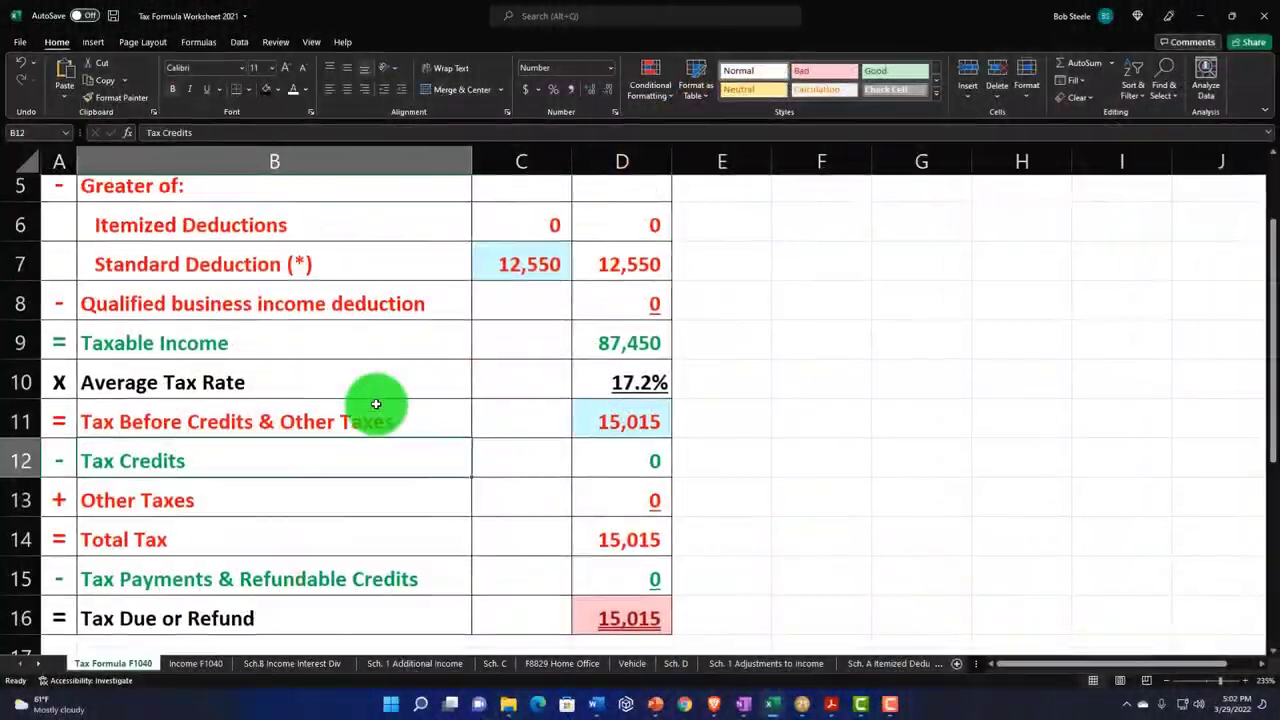
pyautogui.scroll(2, 380, 403)
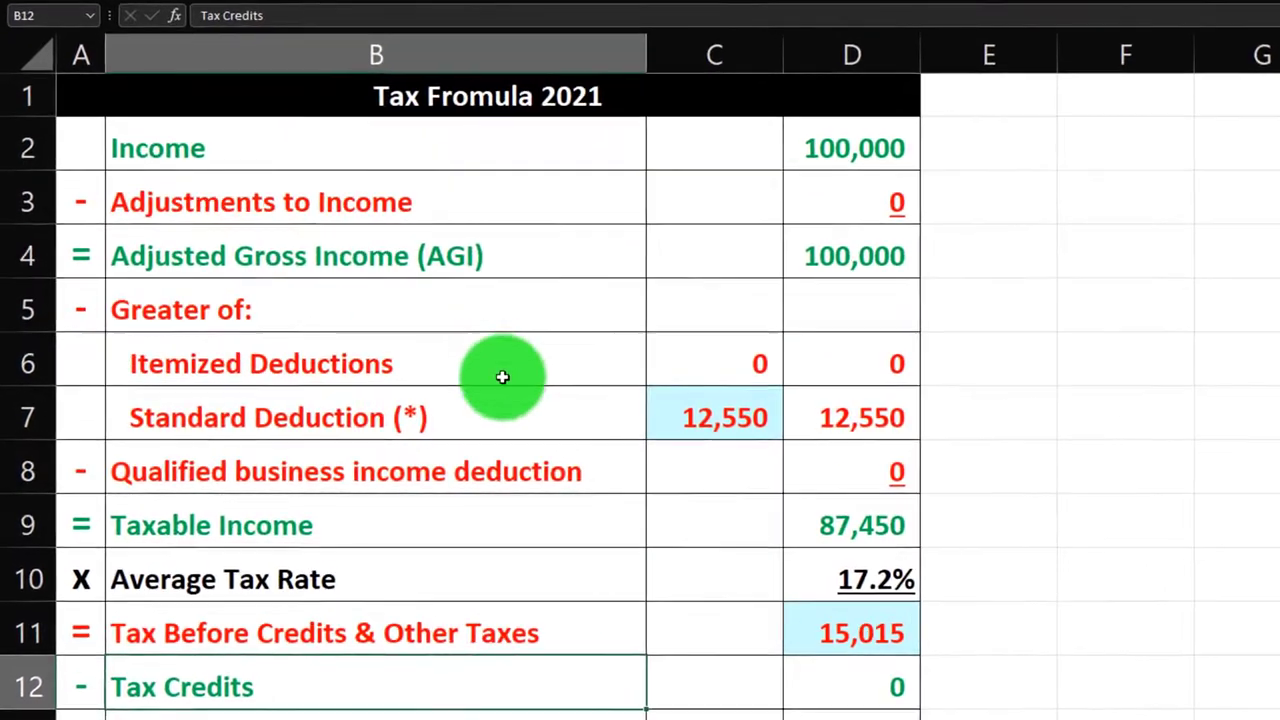
pyautogui.scroll(-2, 602, 519)
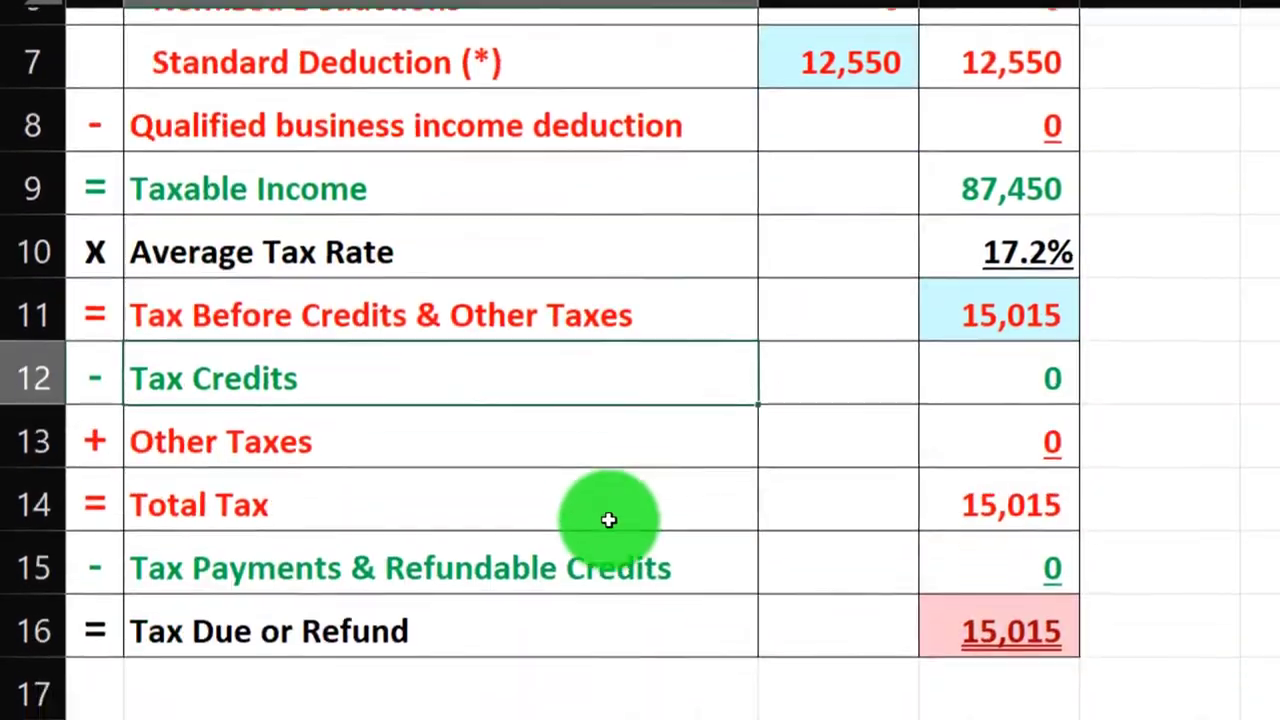
pyautogui.scroll(1, 516, 317)
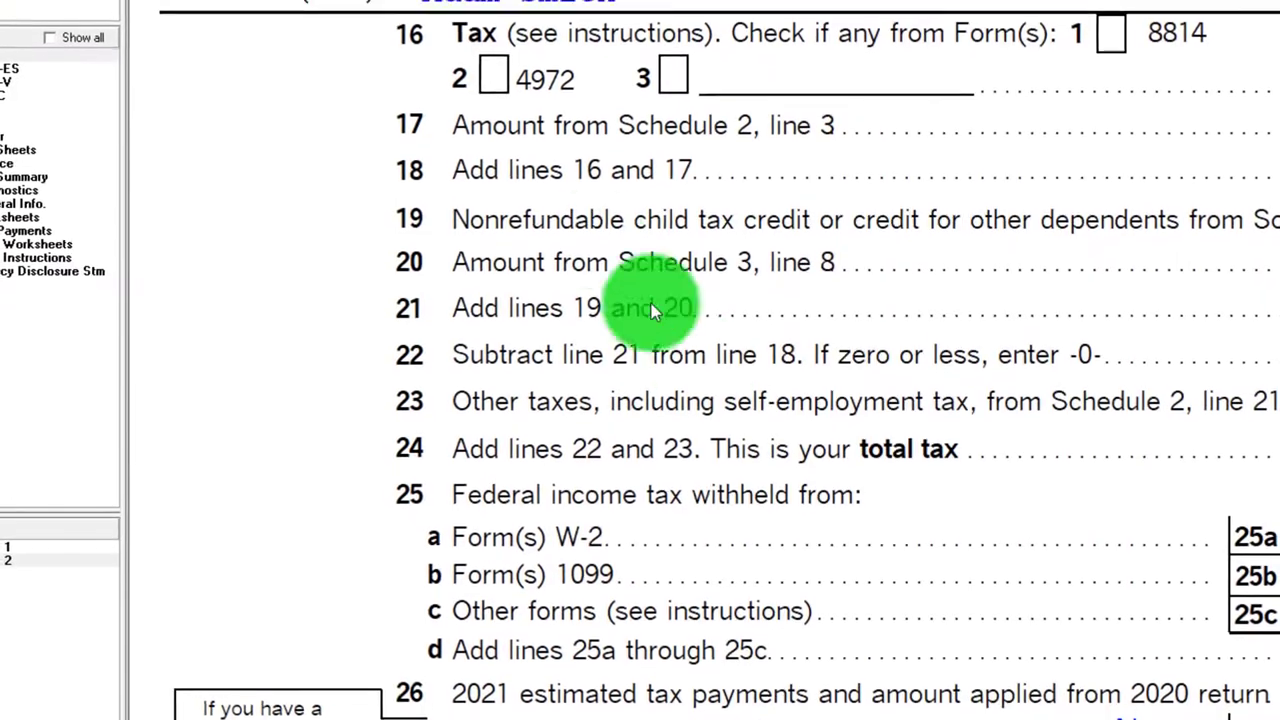
# In the client's W-2 wages input, enter 20000 as the federal income tax withheld
pyautogui.scroll(1, 557, 286)
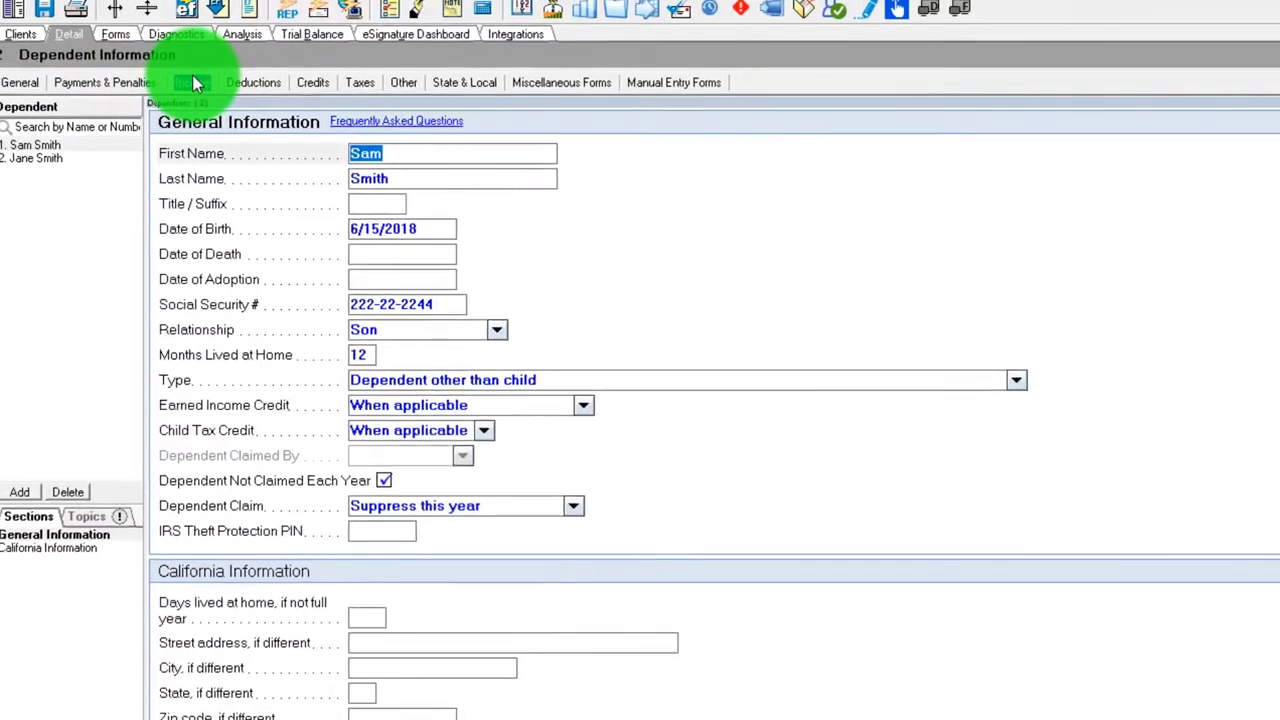
pyautogui.click(200, 49)
pyautogui.click(216, 131)
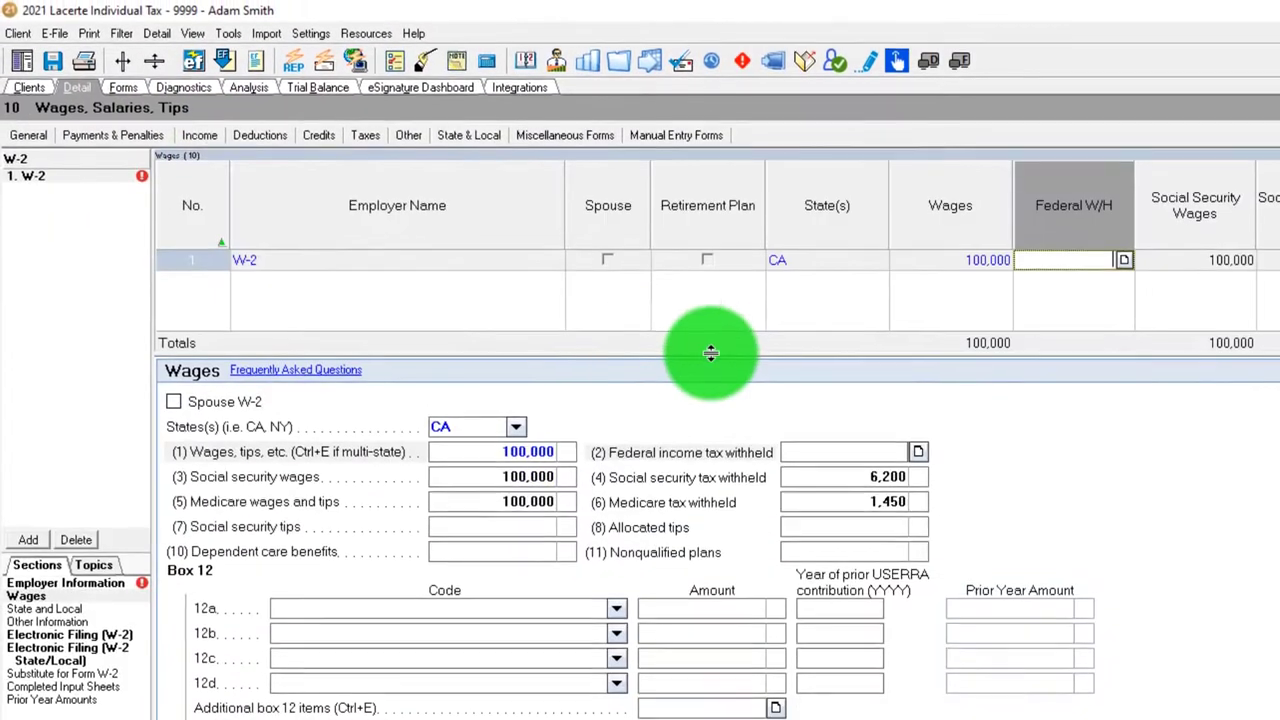
pyautogui.click(958, 236)
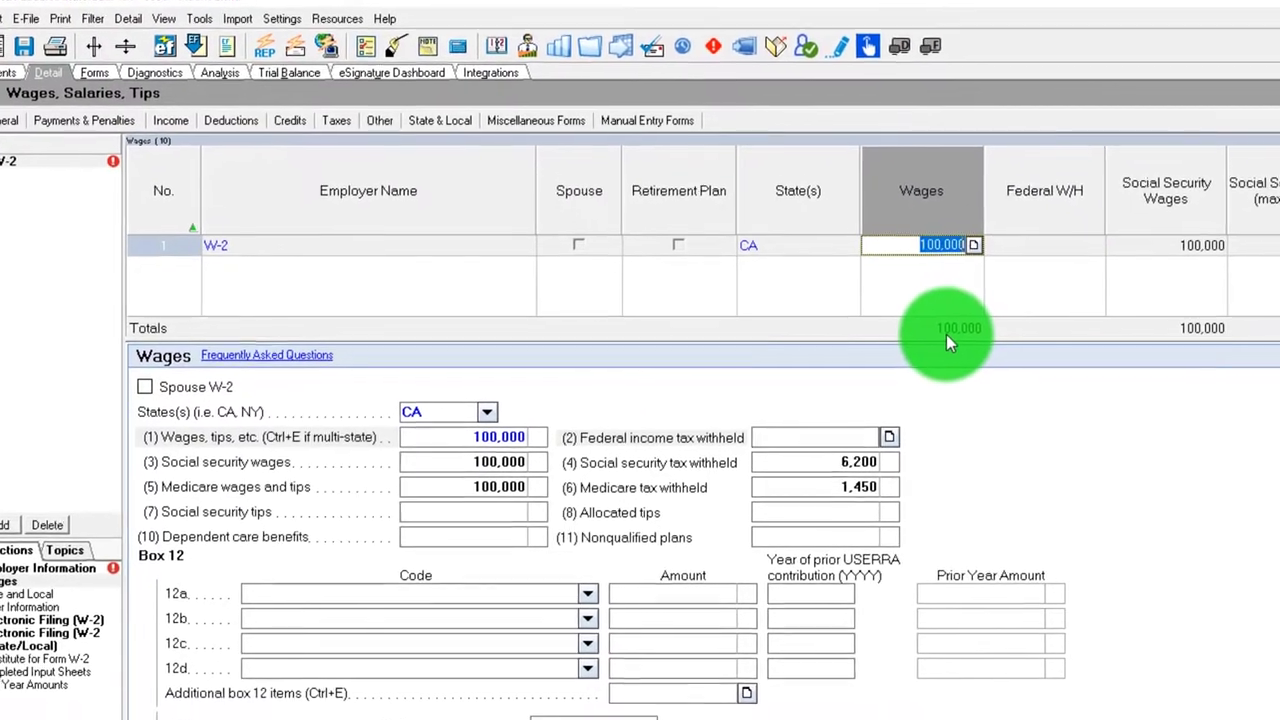
pyautogui.press('Tab')
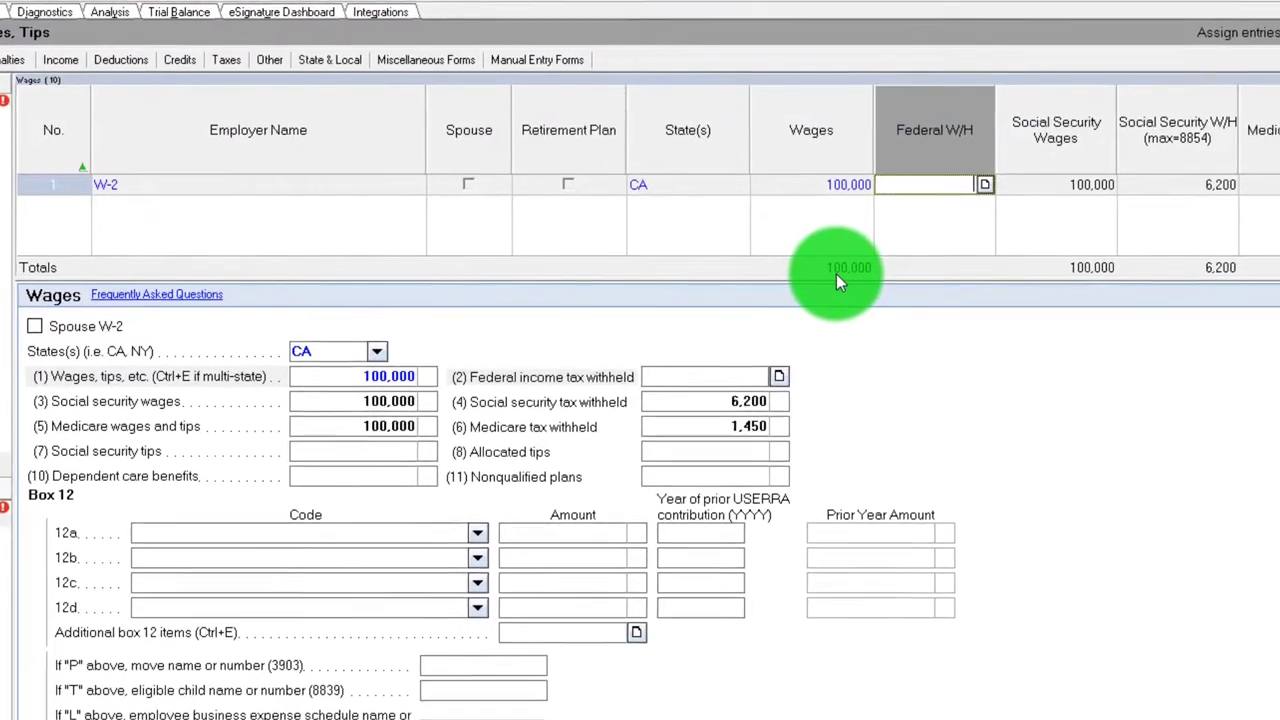
pyautogui.write('20000')
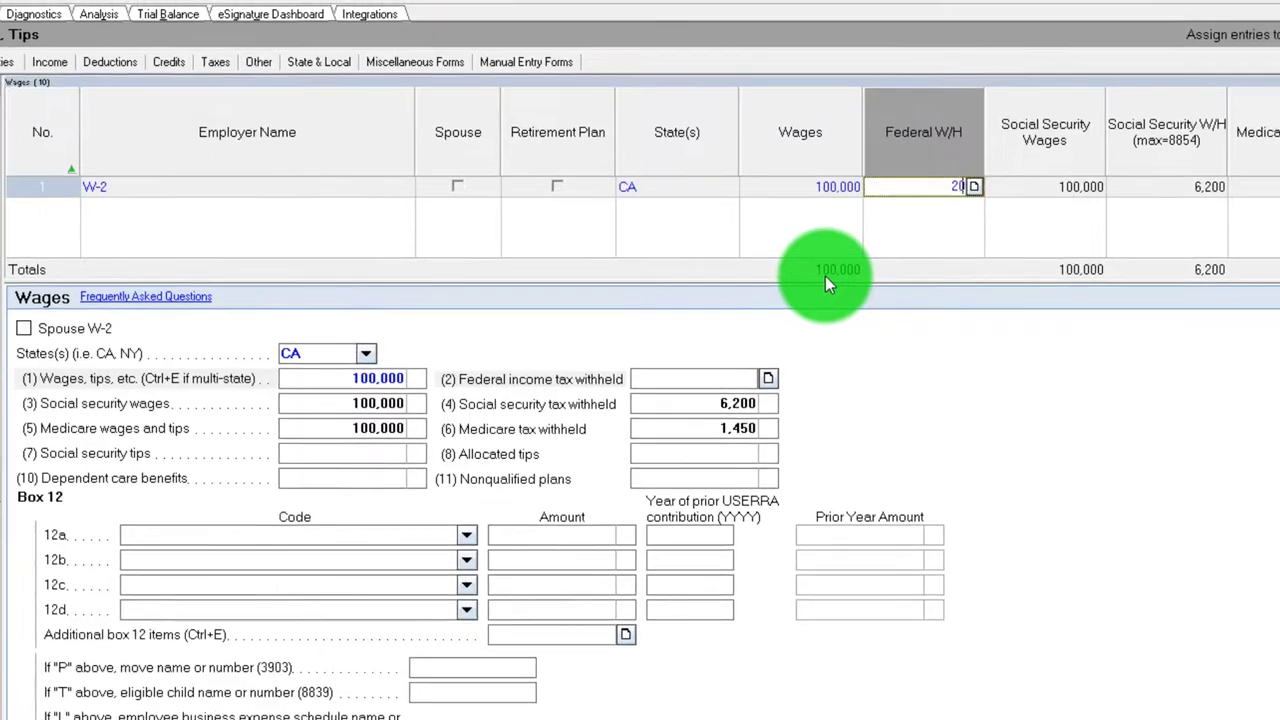
pyautogui.press('Tab')
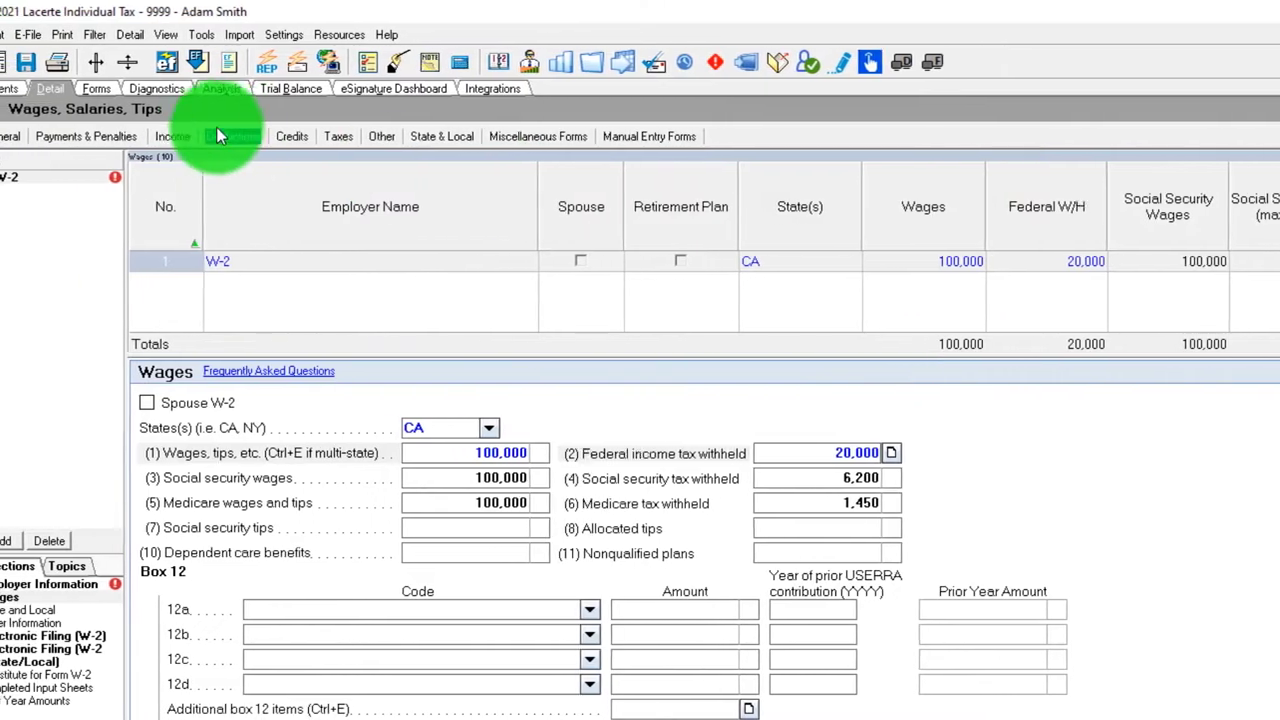
# Display Form 1040 page 2 and check the W-2 withholding on line 25a, the total payments and the amount overpaid
pyautogui.click(118, 90)
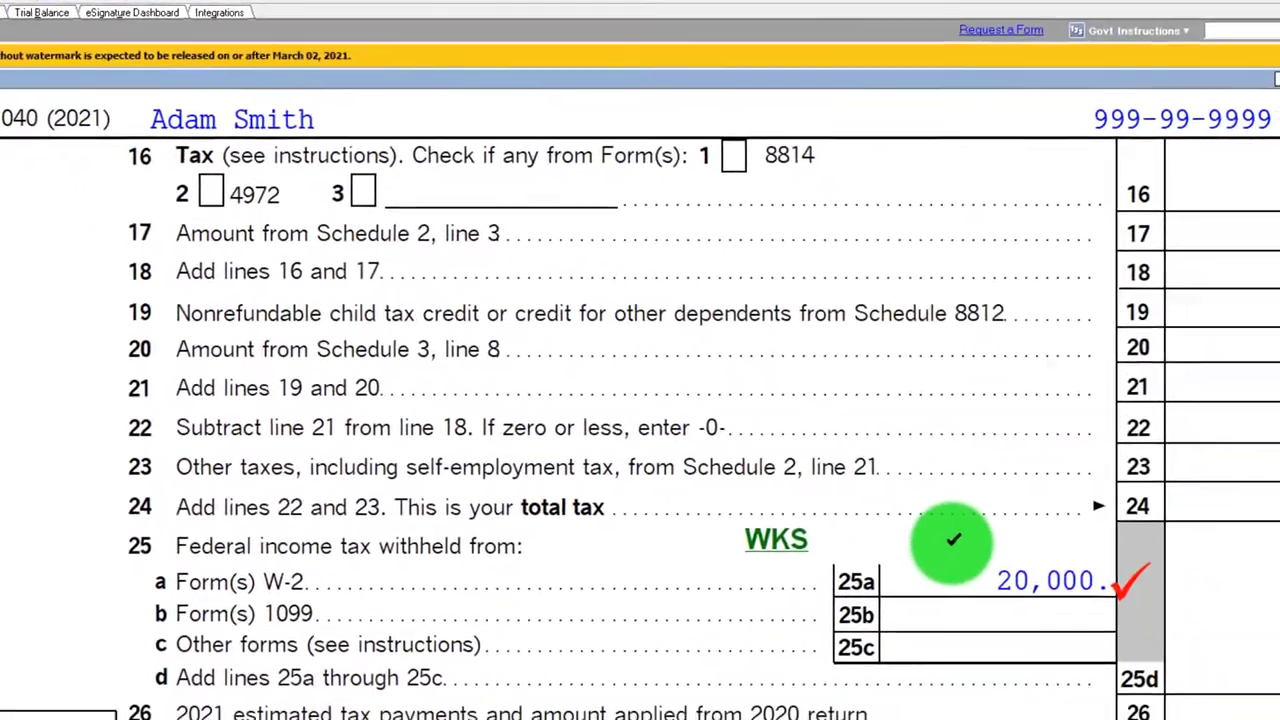
pyautogui.scroll(-3, 900, 500)
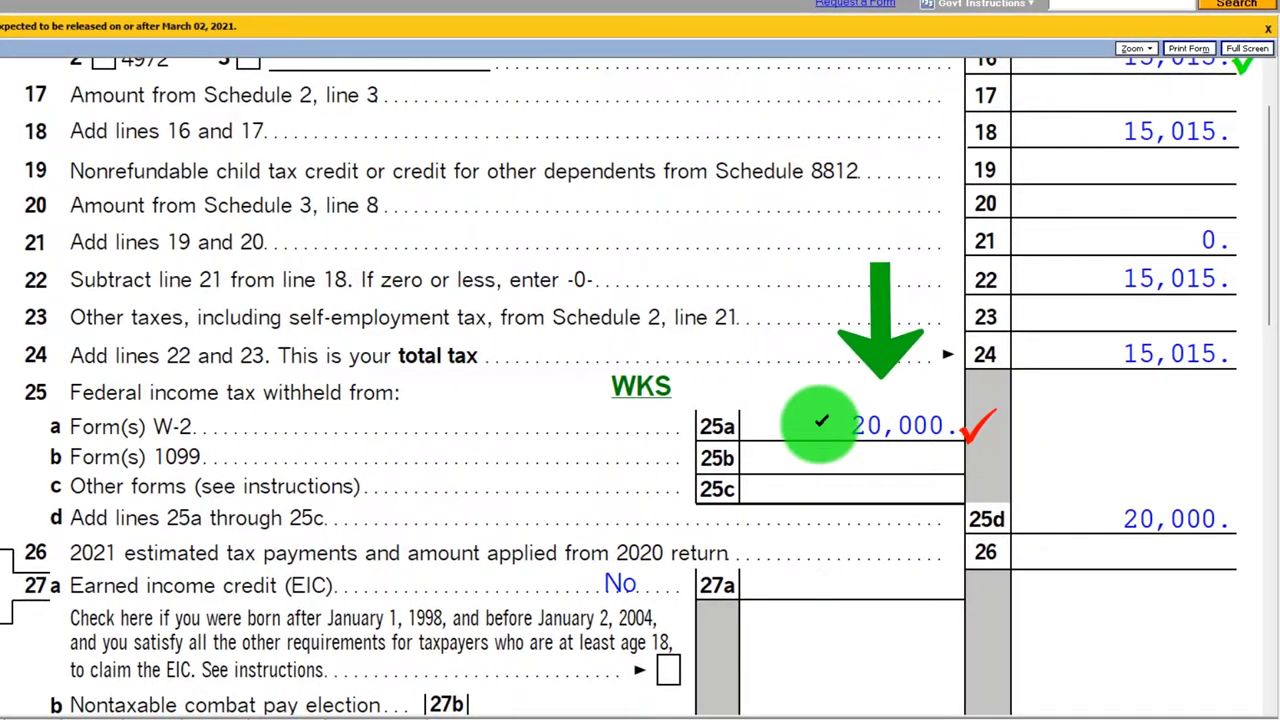
pyautogui.scroll(-2, 820, 425)
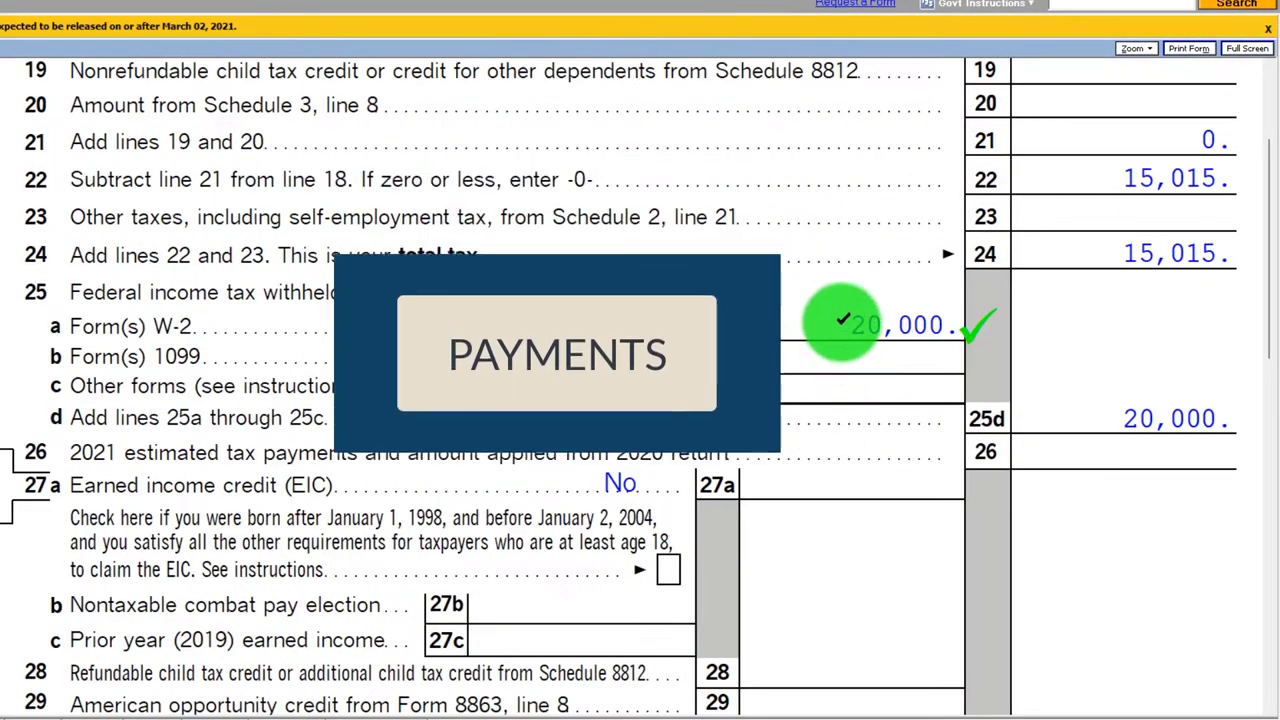
pyautogui.scroll(-4, 841, 330)
pyautogui.scroll(-2, 841, 321)
pyautogui.scroll(4, 843, 326)
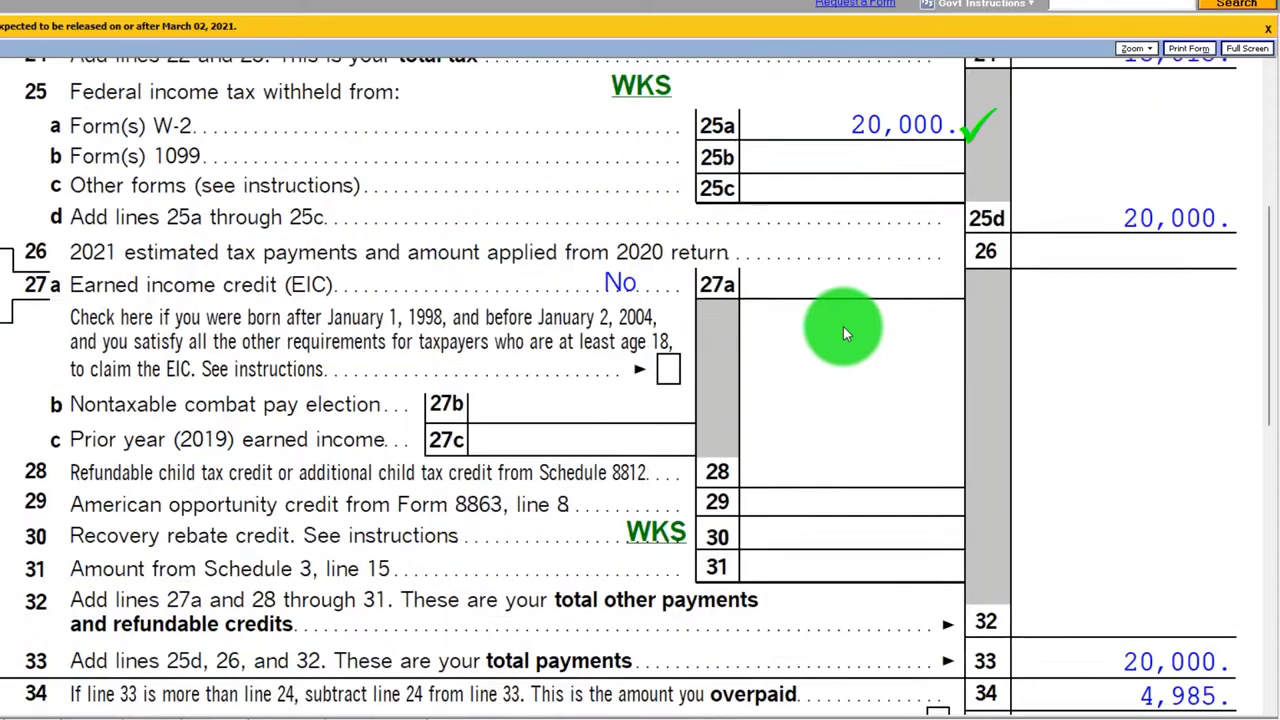
pyautogui.scroll(-4, 1037, 176)
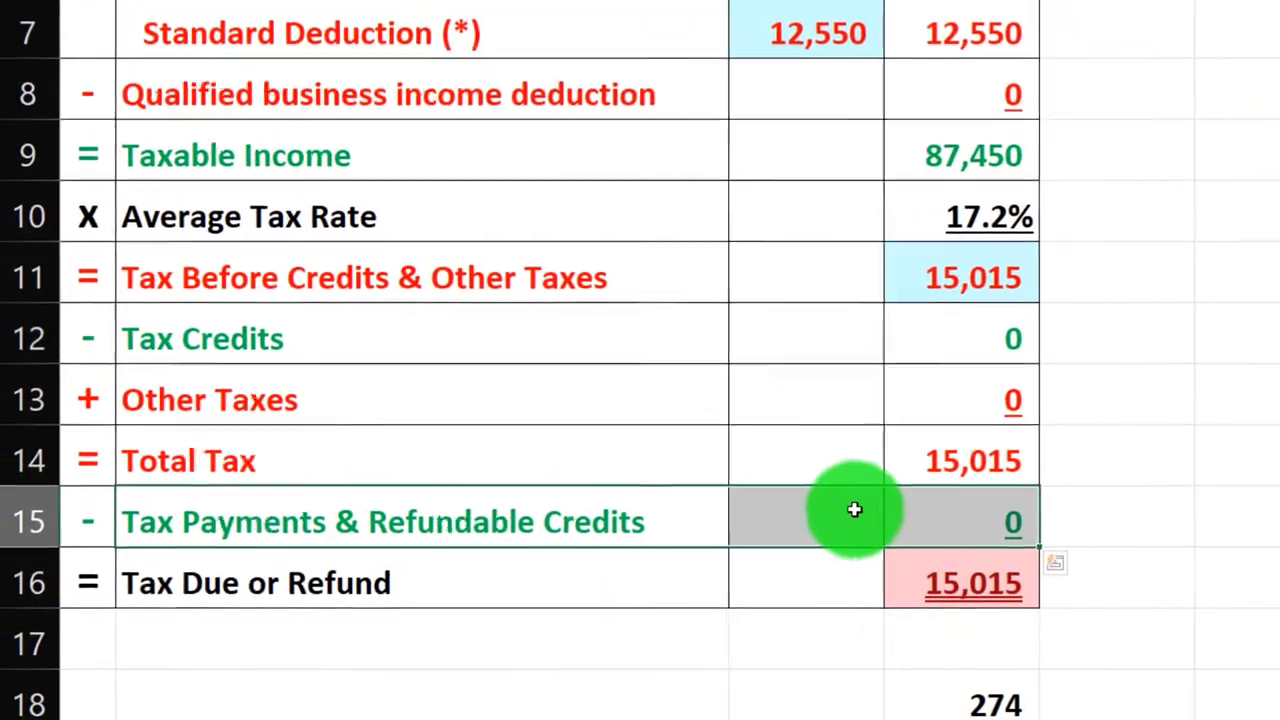
# Record 20,000 of tax payments on the worksheet's Payments sheet and check the Tax Due or Refund line on the Tax Formula F1040 sheet
pyautogui.scroll(2, 855, 510)
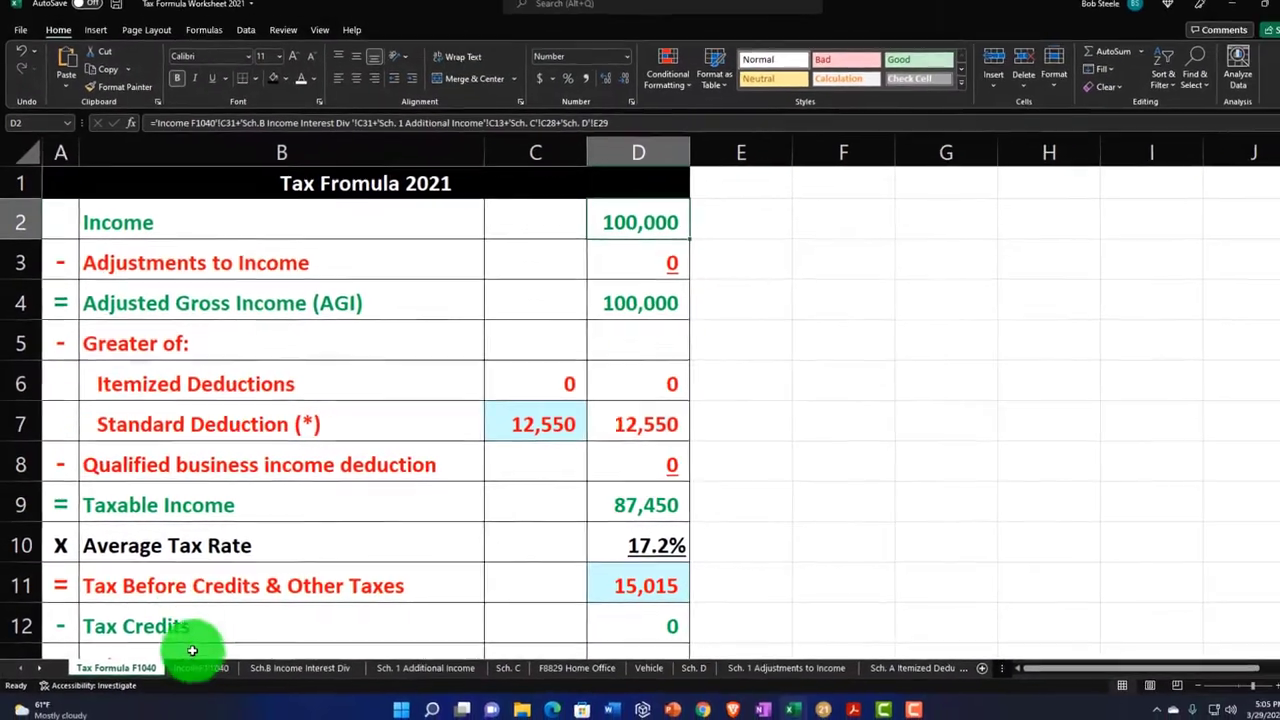
pyautogui.click(192, 664)
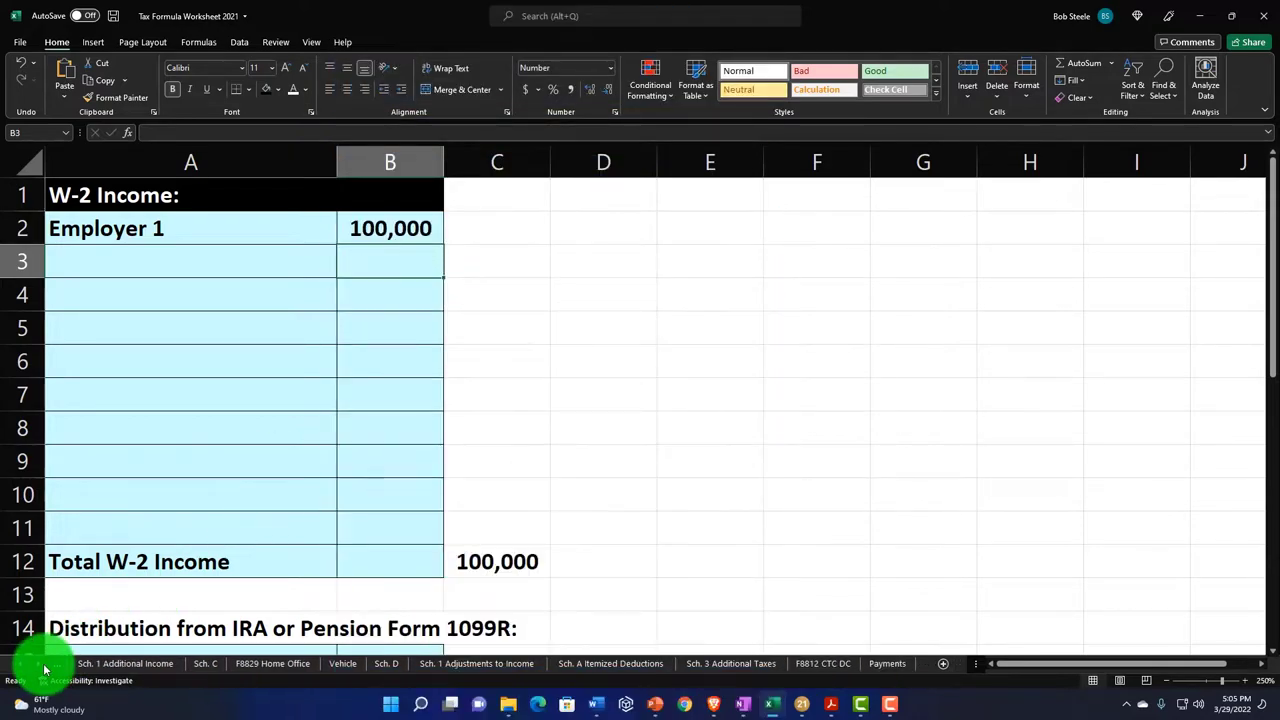
pyautogui.click(887, 664)
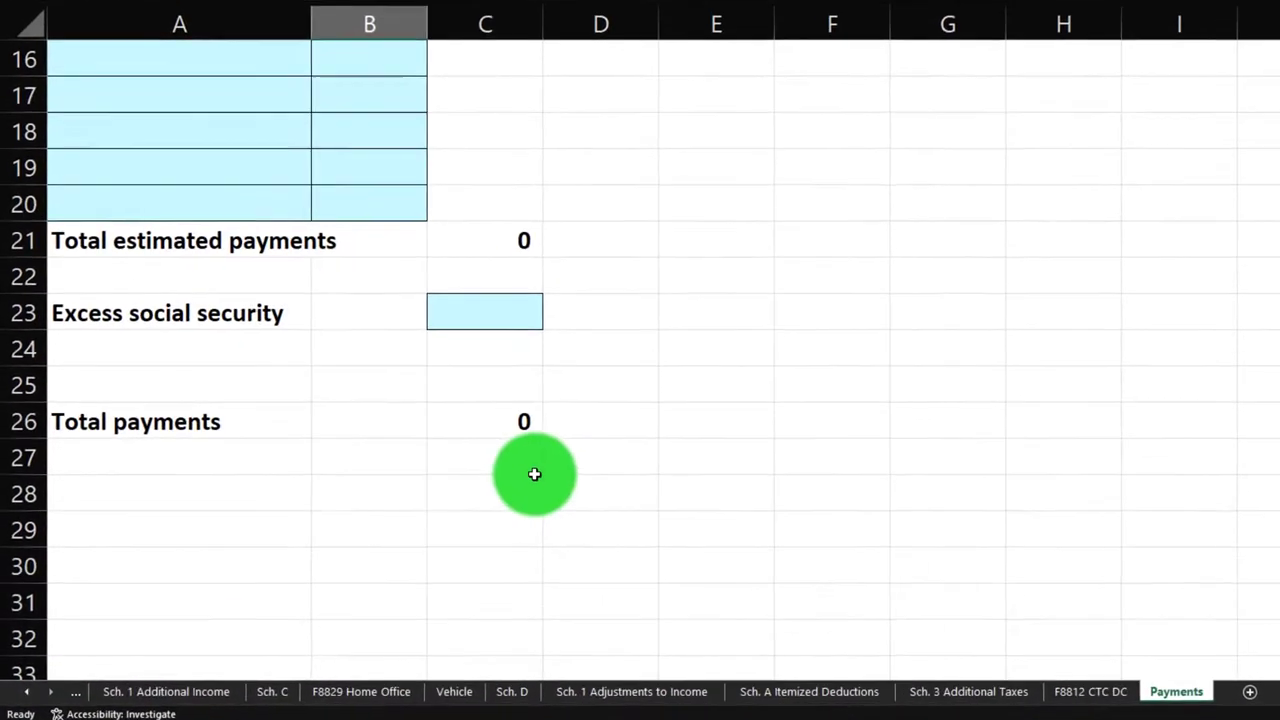
pyautogui.scroll(5, 534, 474)
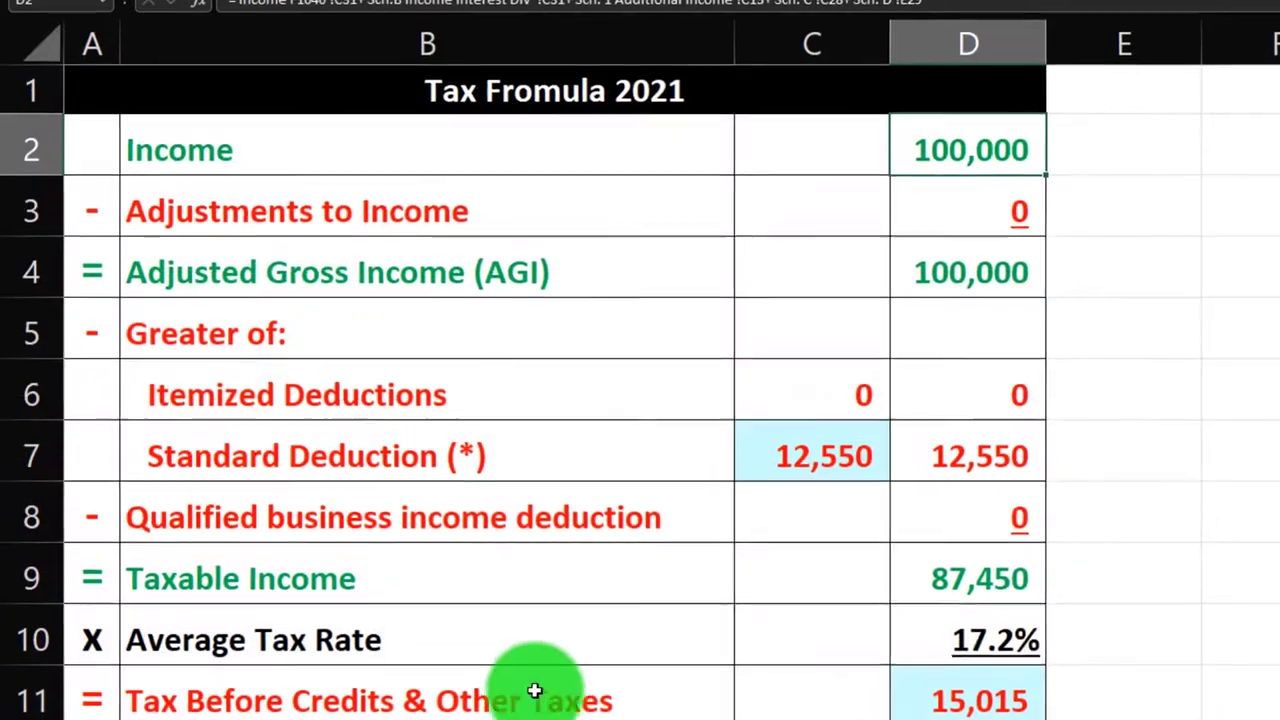
pyautogui.scroll(-2, 600, 650)
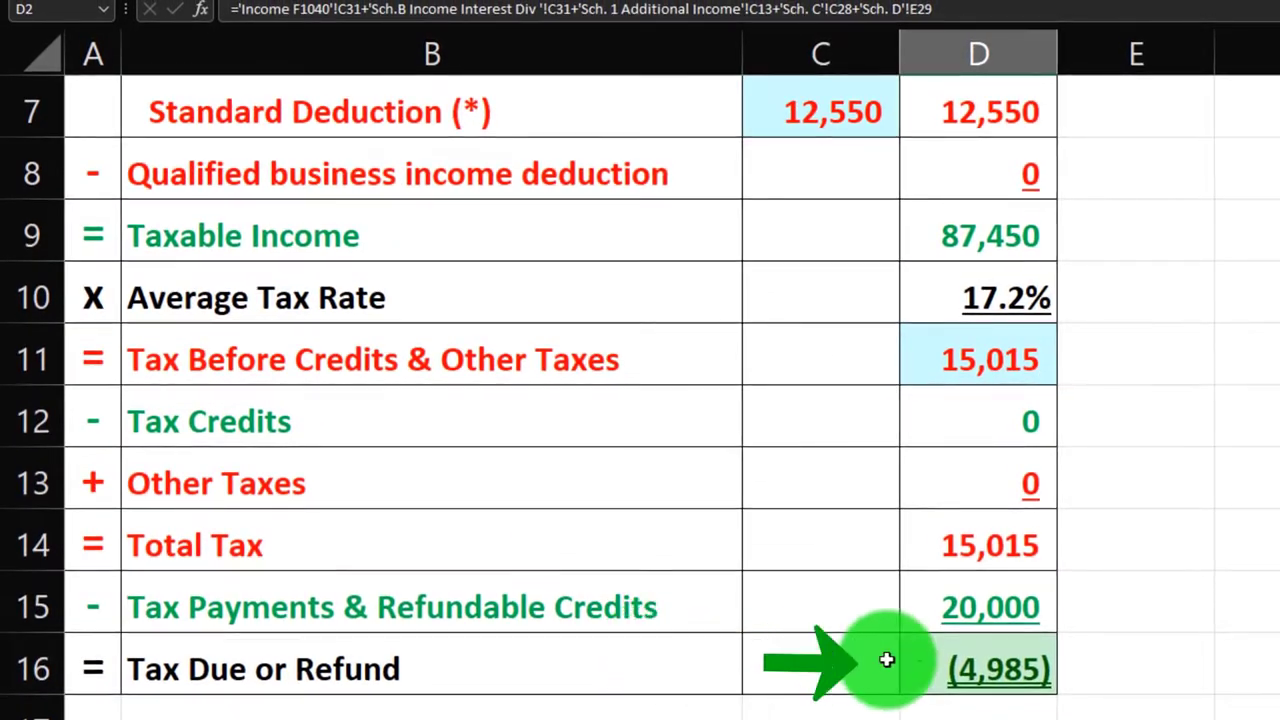
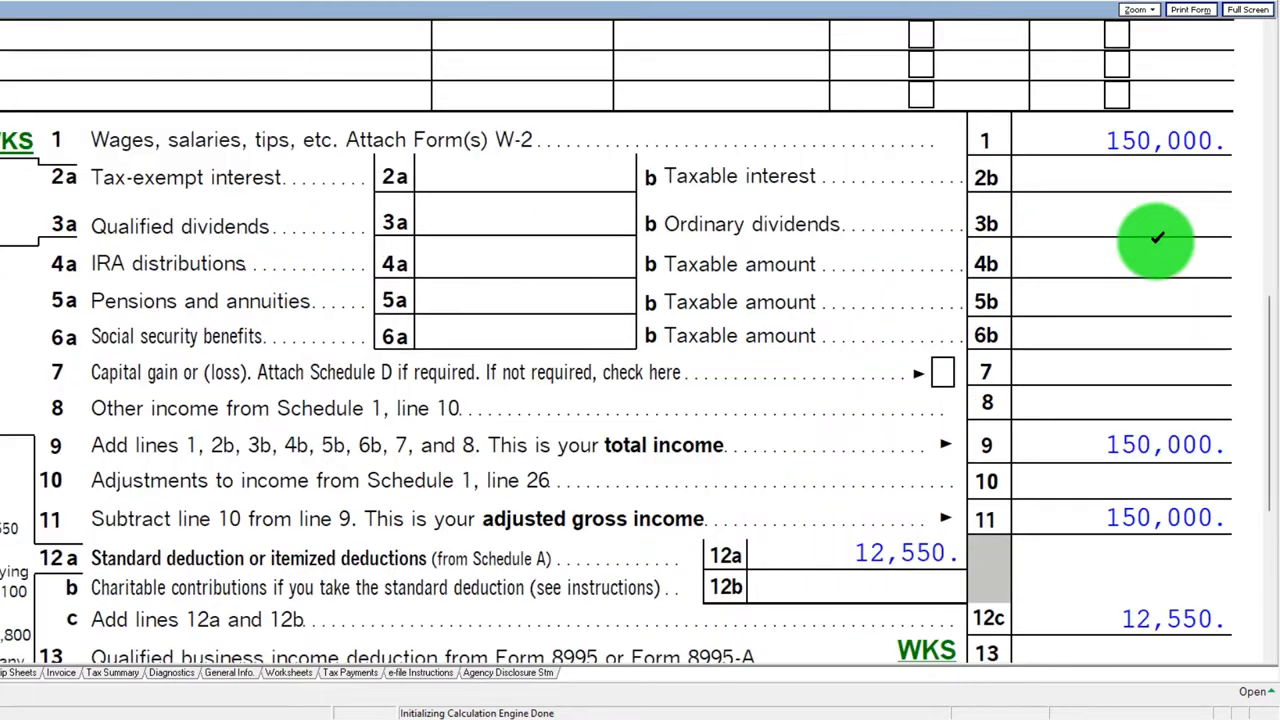
# Check Form 1040 taxable income, record another 50,000 of W-2 income on the Income F1040 sheet and review the Tax Formula F1040 totals
pyautogui.scroll(-2, 866, 455)
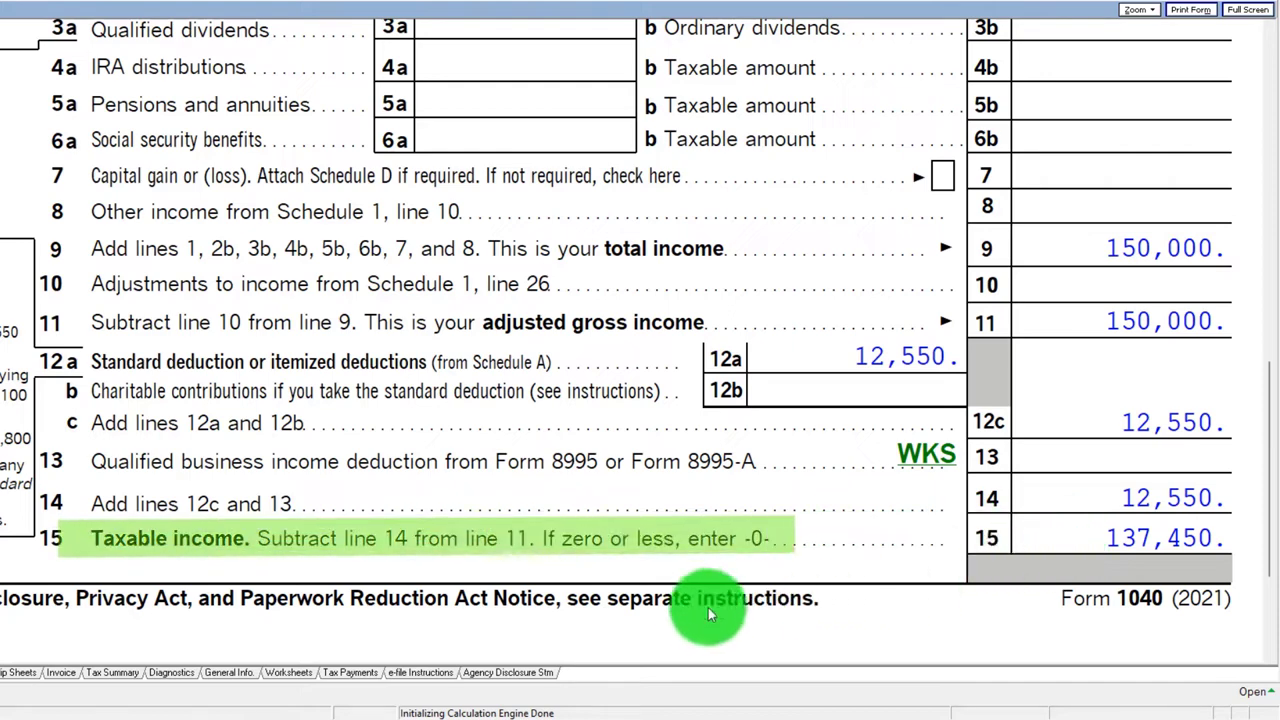
pyautogui.click(651, 712)
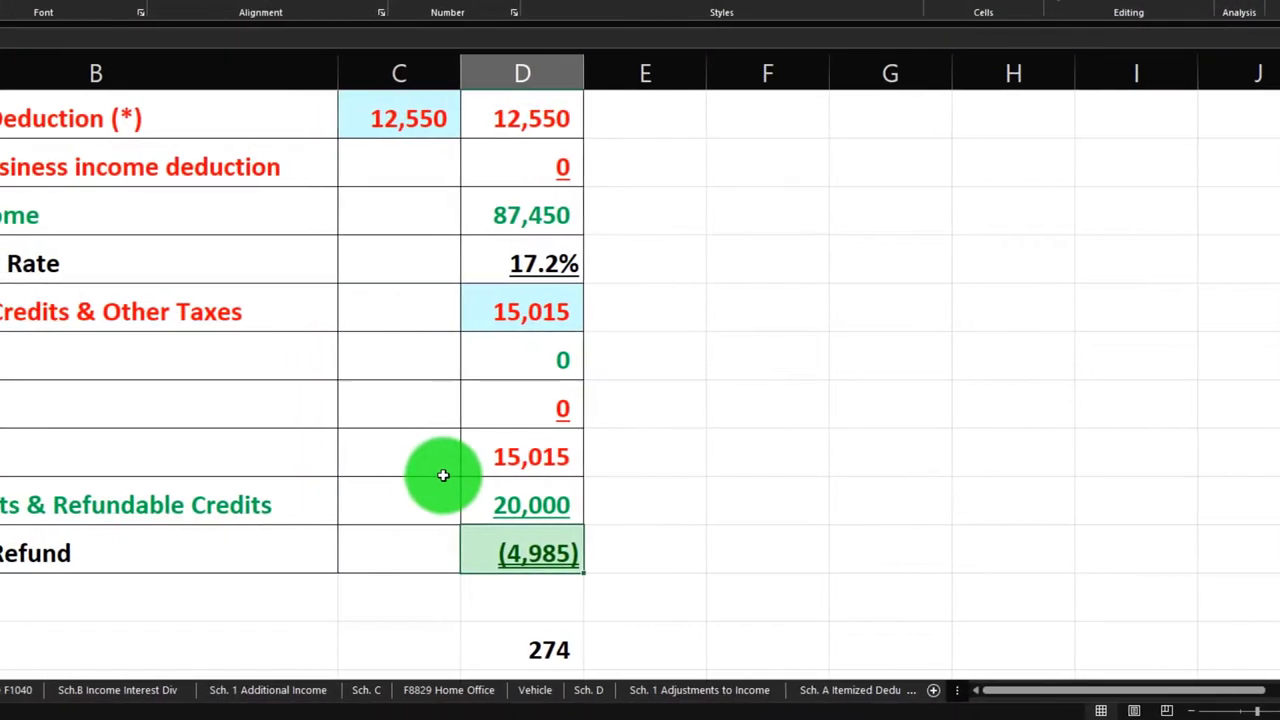
pyautogui.click(15, 690)
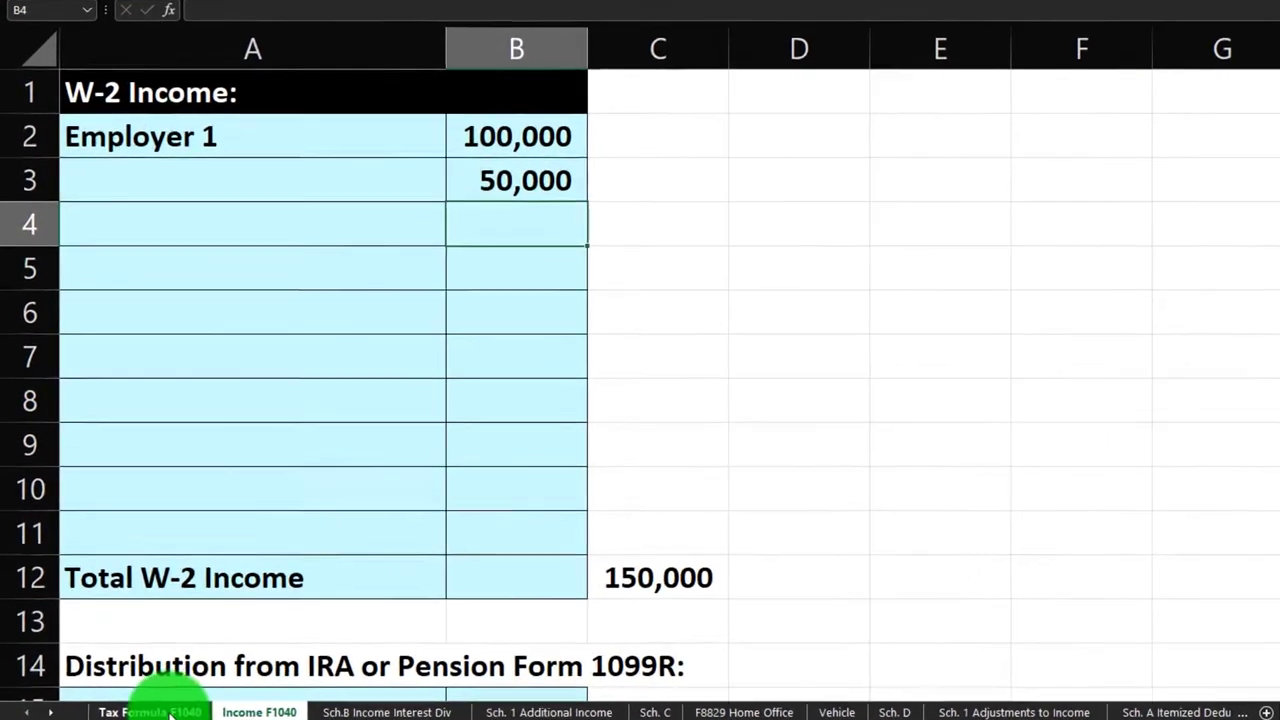
pyautogui.click(140, 690)
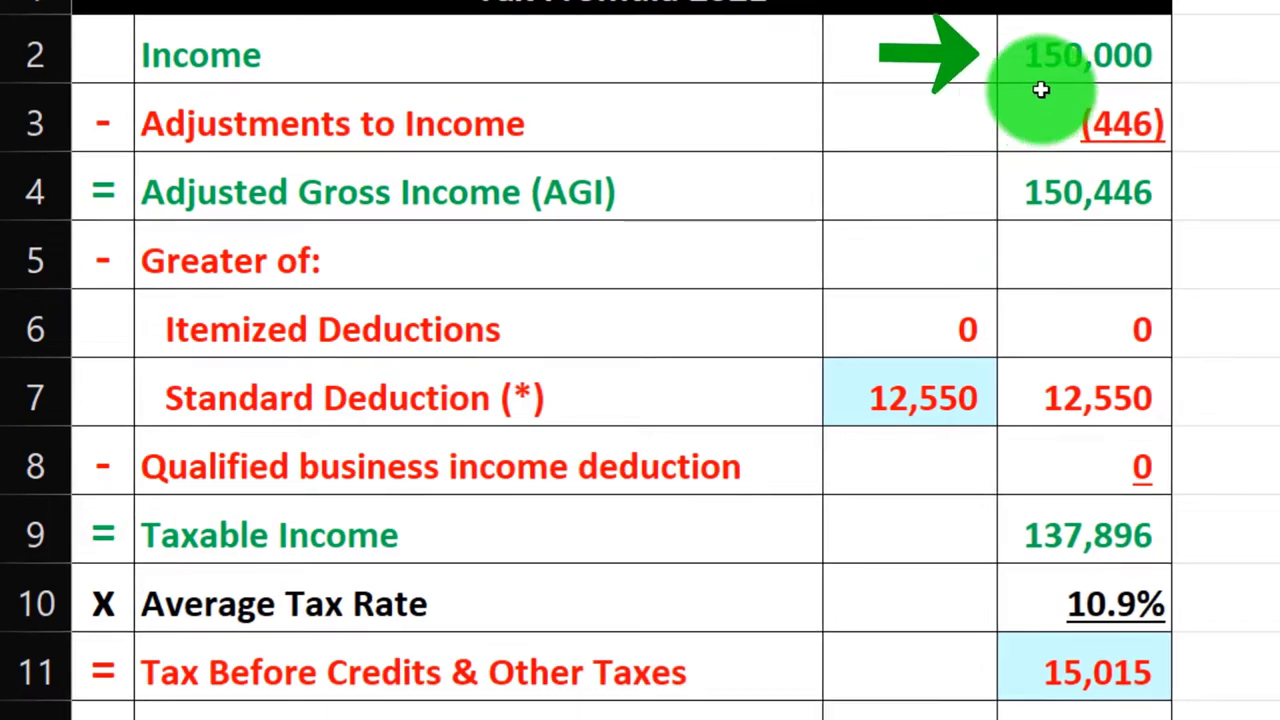
pyautogui.scroll(-2, 1039, 91)
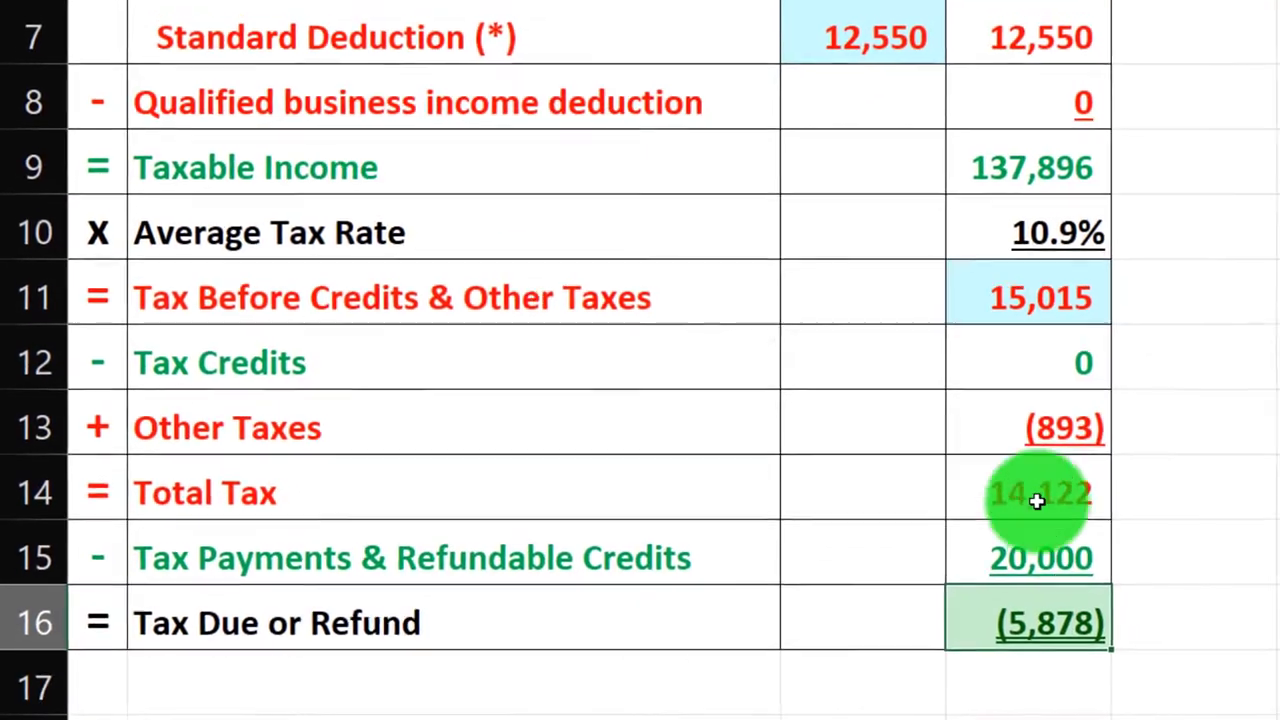
pyautogui.click(1030, 620)
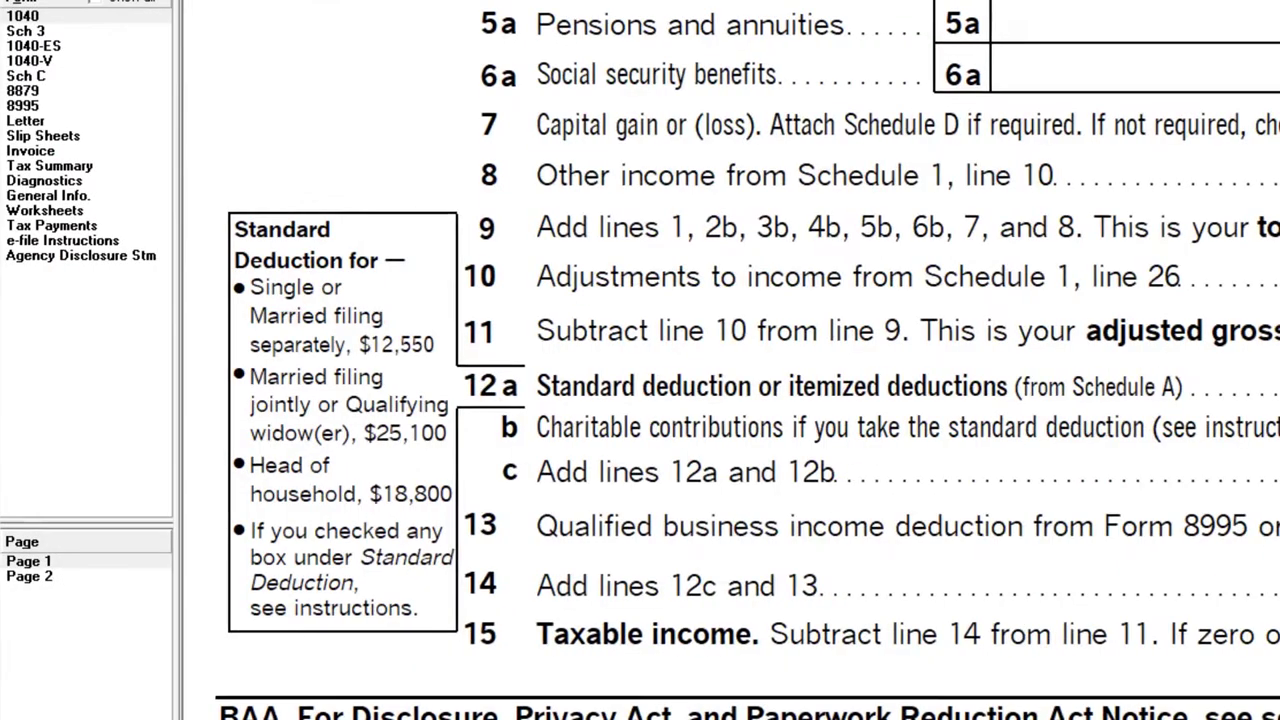
# Display Form 1040 page 2 and check the total tax on line 24 and the W-2 withholding on line 25a
pyautogui.click(29, 563)
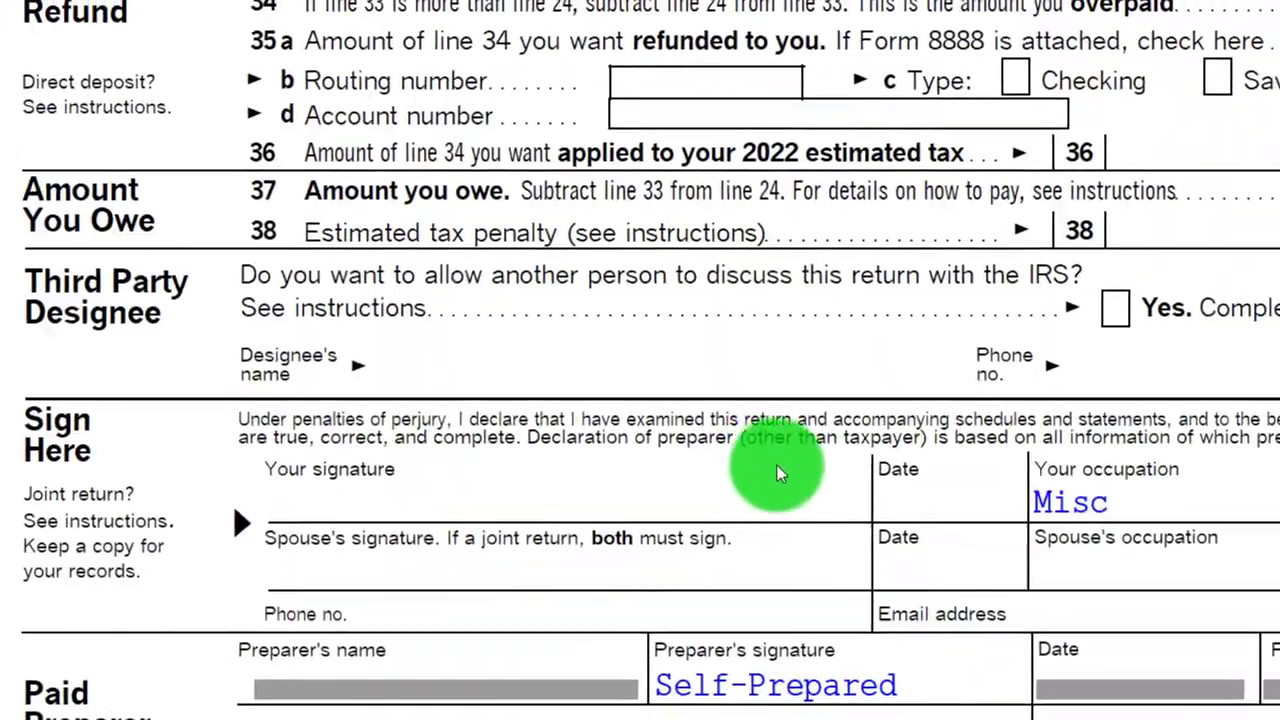
pyautogui.scroll(10, 771, 471)
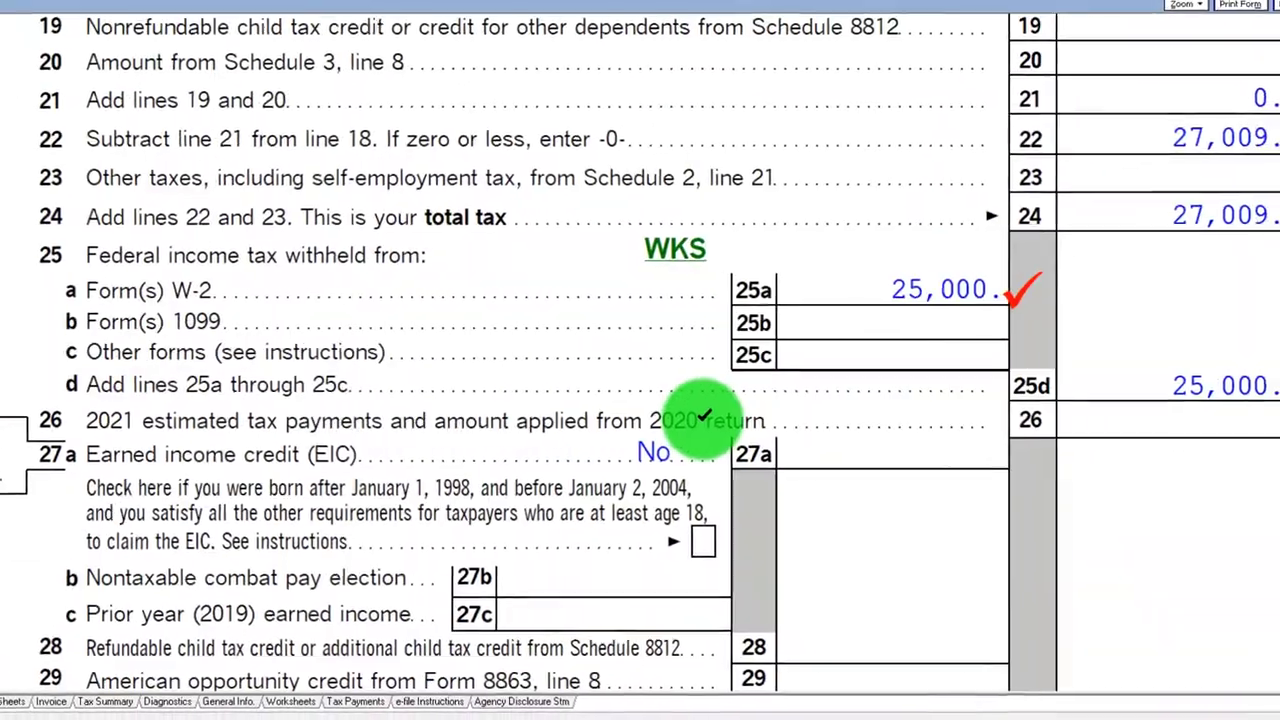
pyautogui.scroll(3, 700, 418)
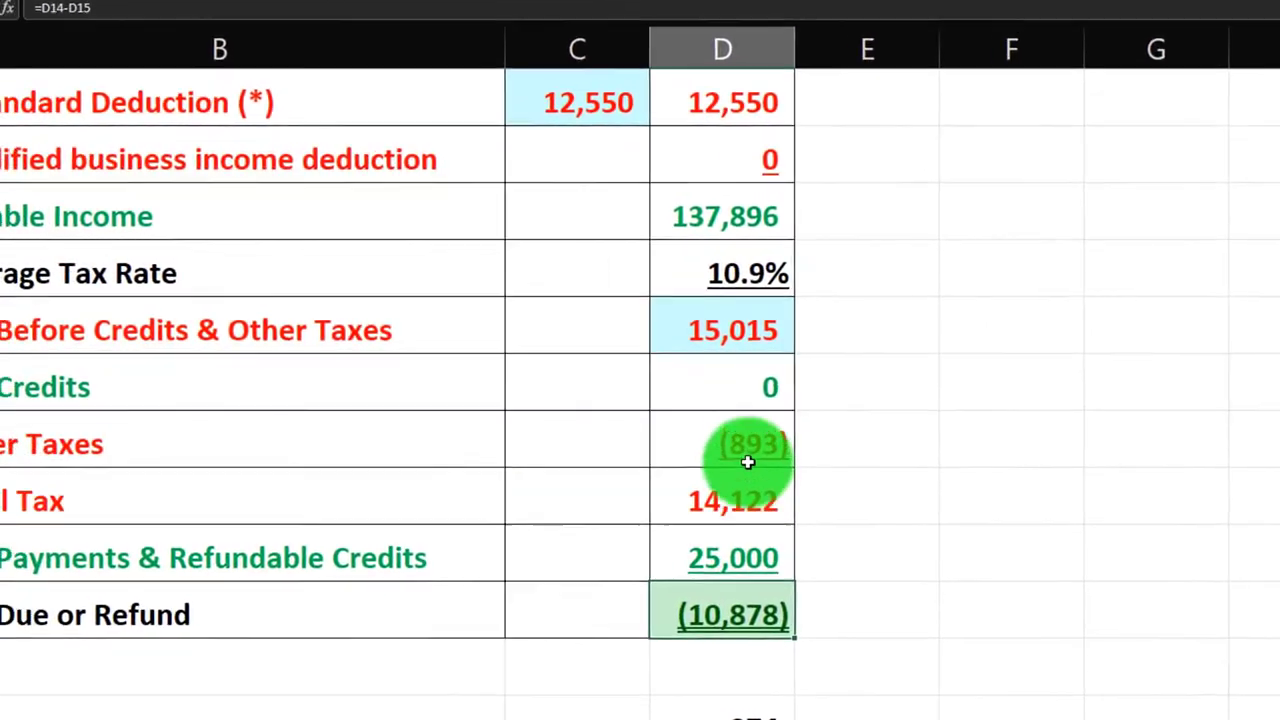
# In the tax formula, set Tax Before Credits & Other Taxes to 27,009 and clear the amount feeding Other Taxes
pyautogui.doubleClick(902, 348)
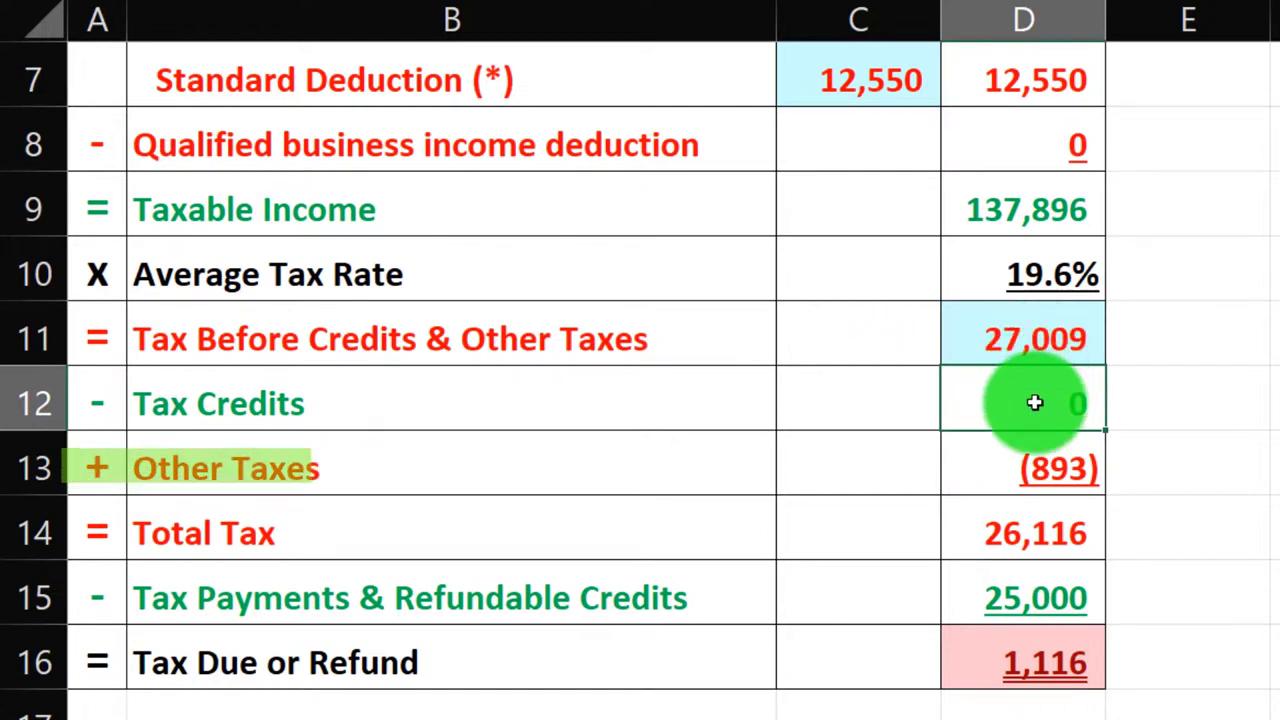
pyautogui.click(996, 489)
pyautogui.press('Delete')
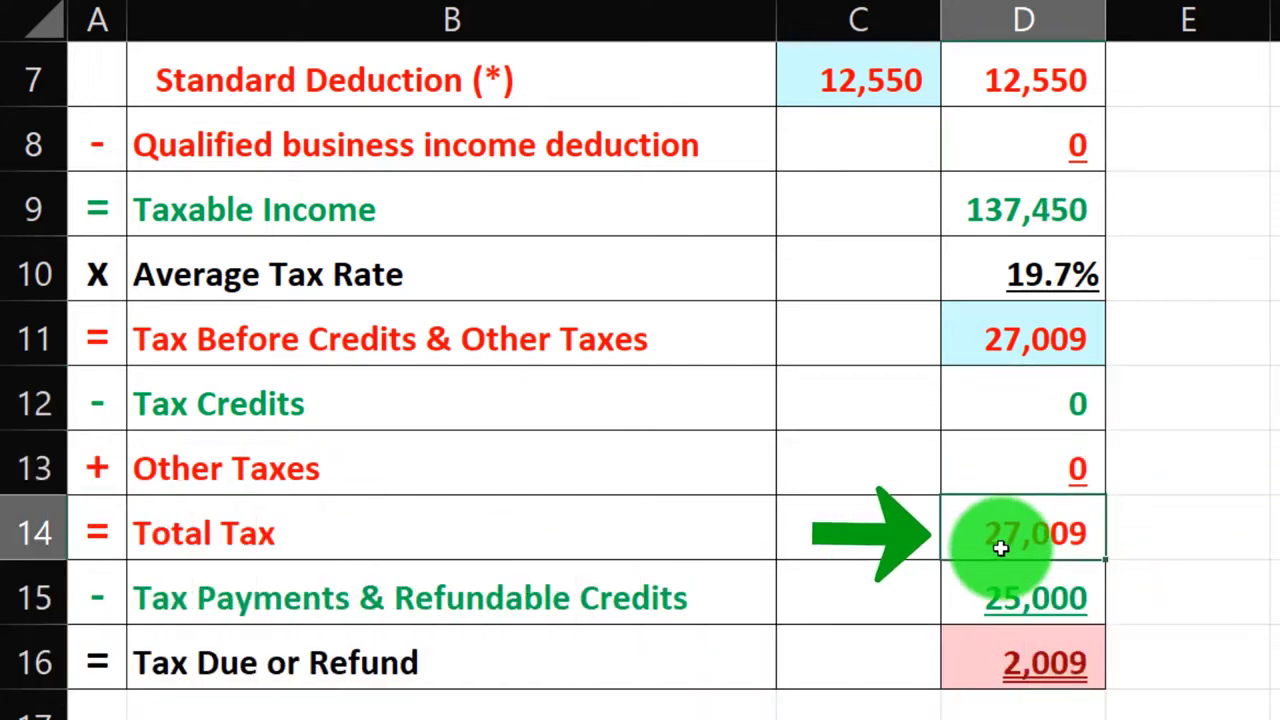
# Compare the worksheet's Tax Payments and Tax Due or Refund rows with the payment and refund lines on Form 1040 page 2
pyautogui.click(1006, 591)
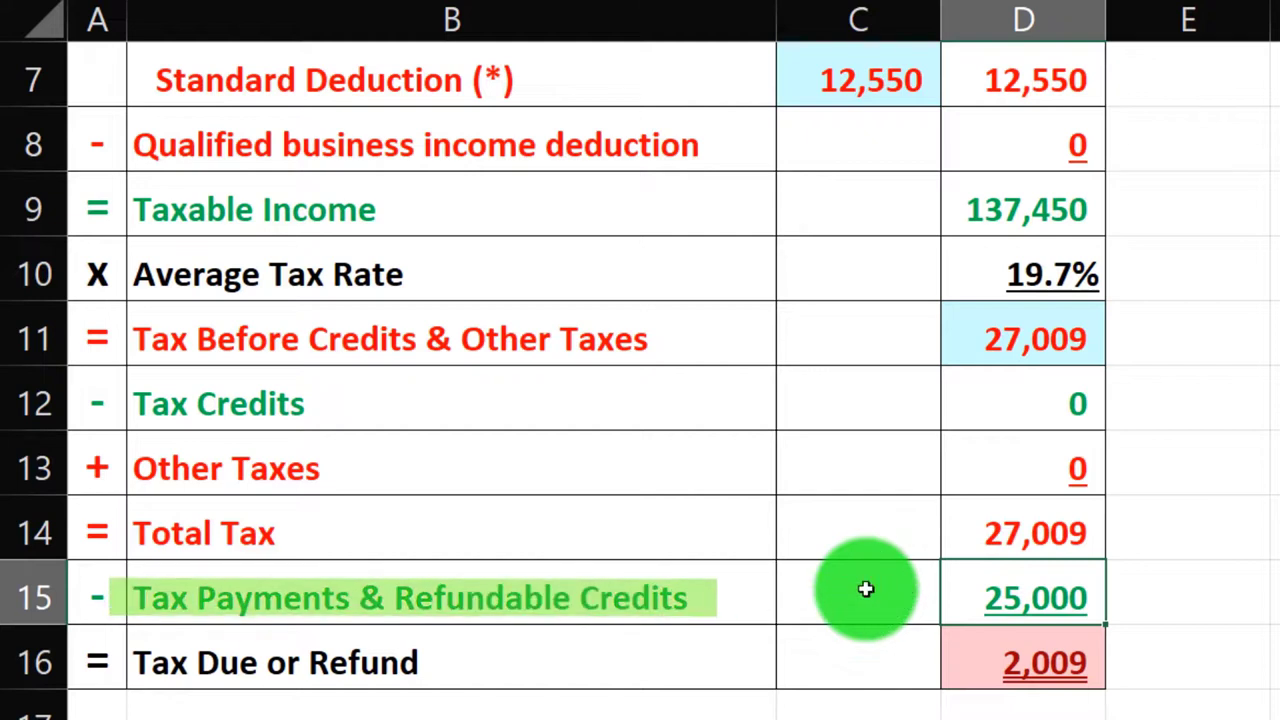
pyautogui.click(979, 677)
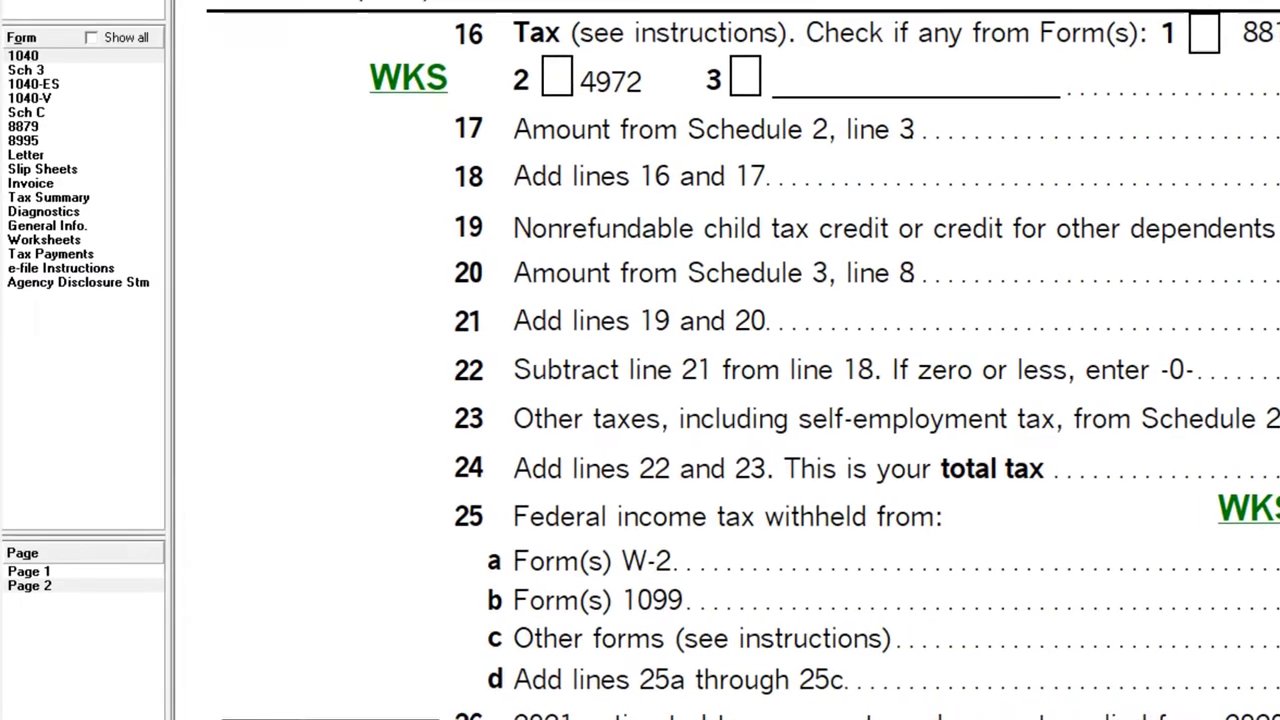
pyautogui.scroll(-5, 1262, 600)
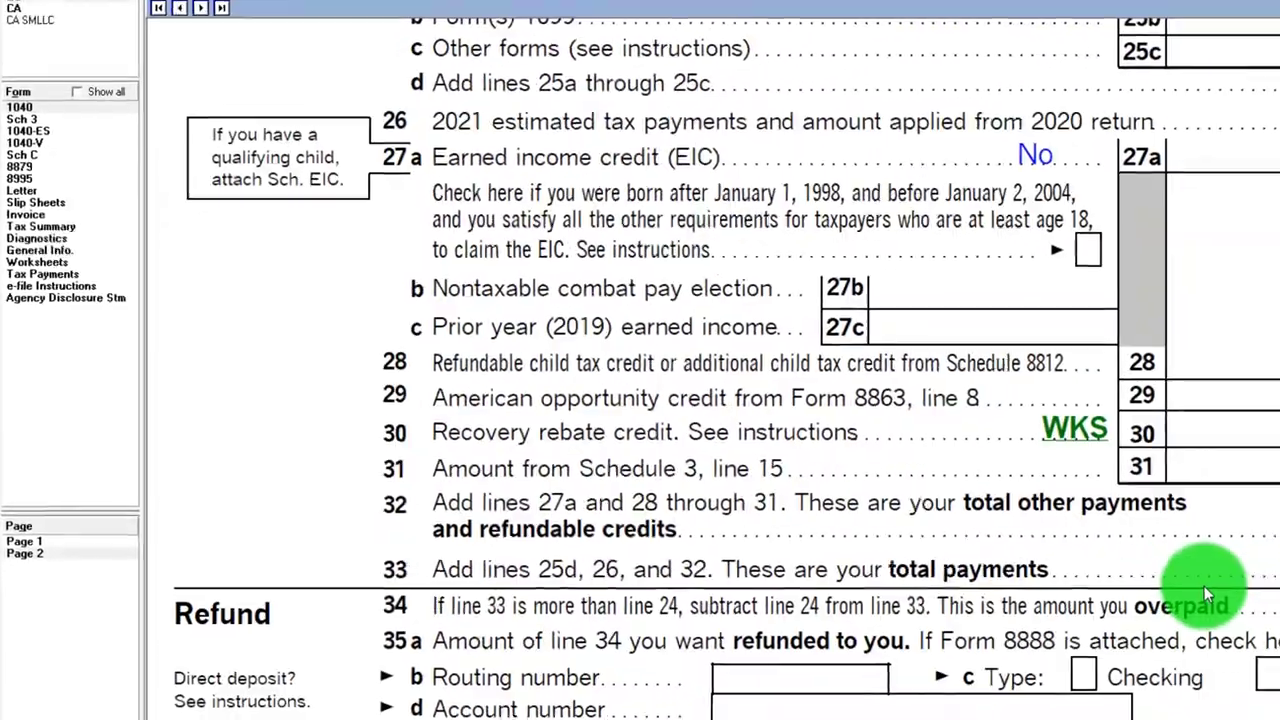
pyautogui.scroll(-3, 1000, 550)
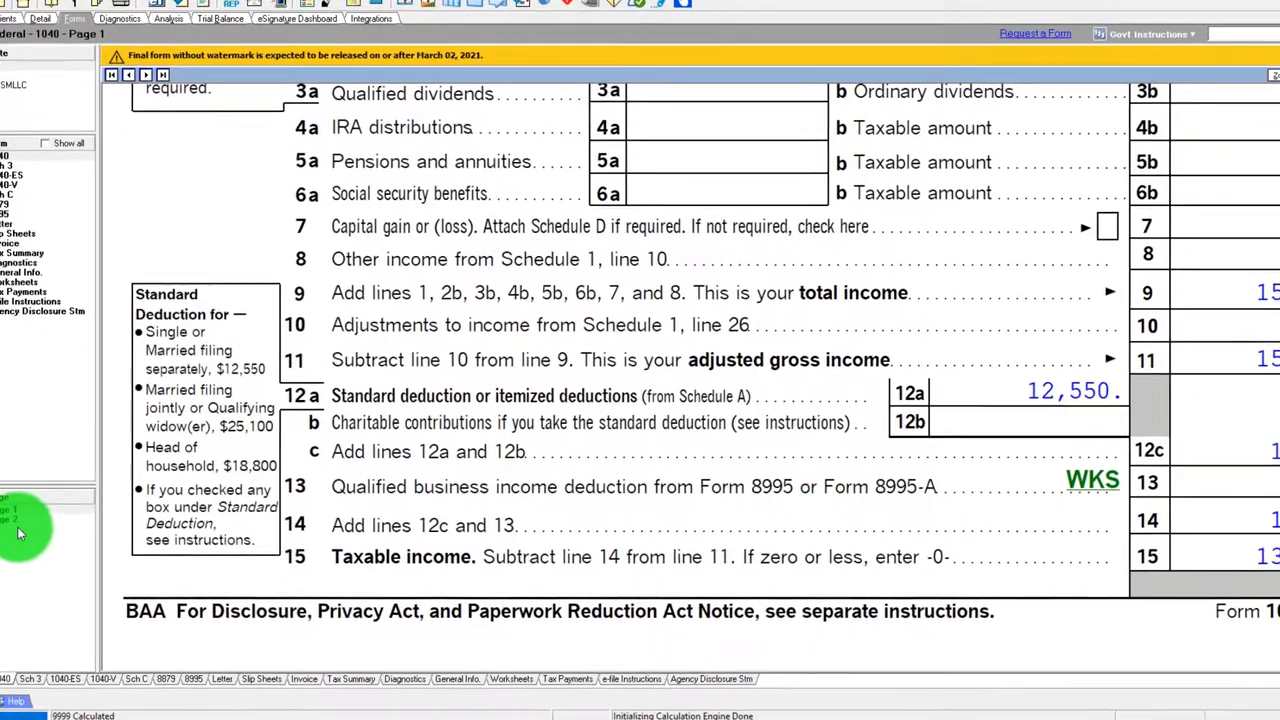
# On Form 1040 page 2, examine the amount owed, total payments, Schedule 3 amount on line 31 and federal withholding
pyautogui.click(19, 521)
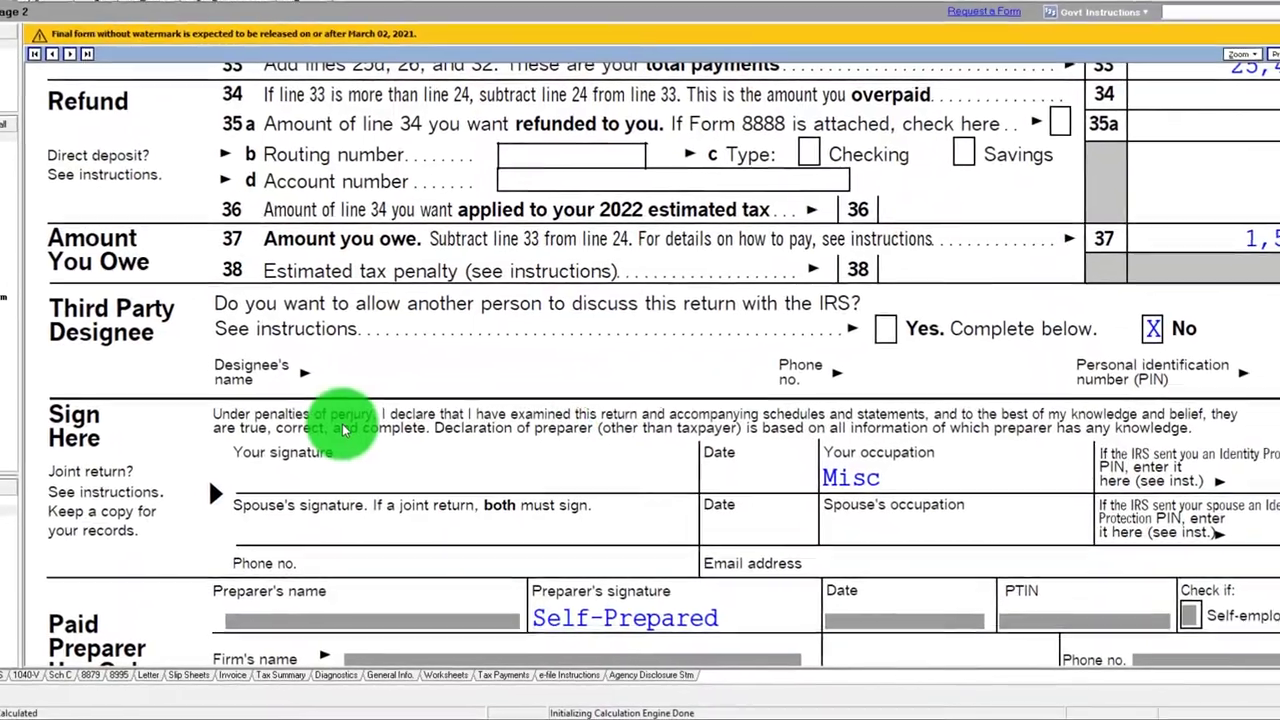
pyautogui.scroll(3, 380, 420)
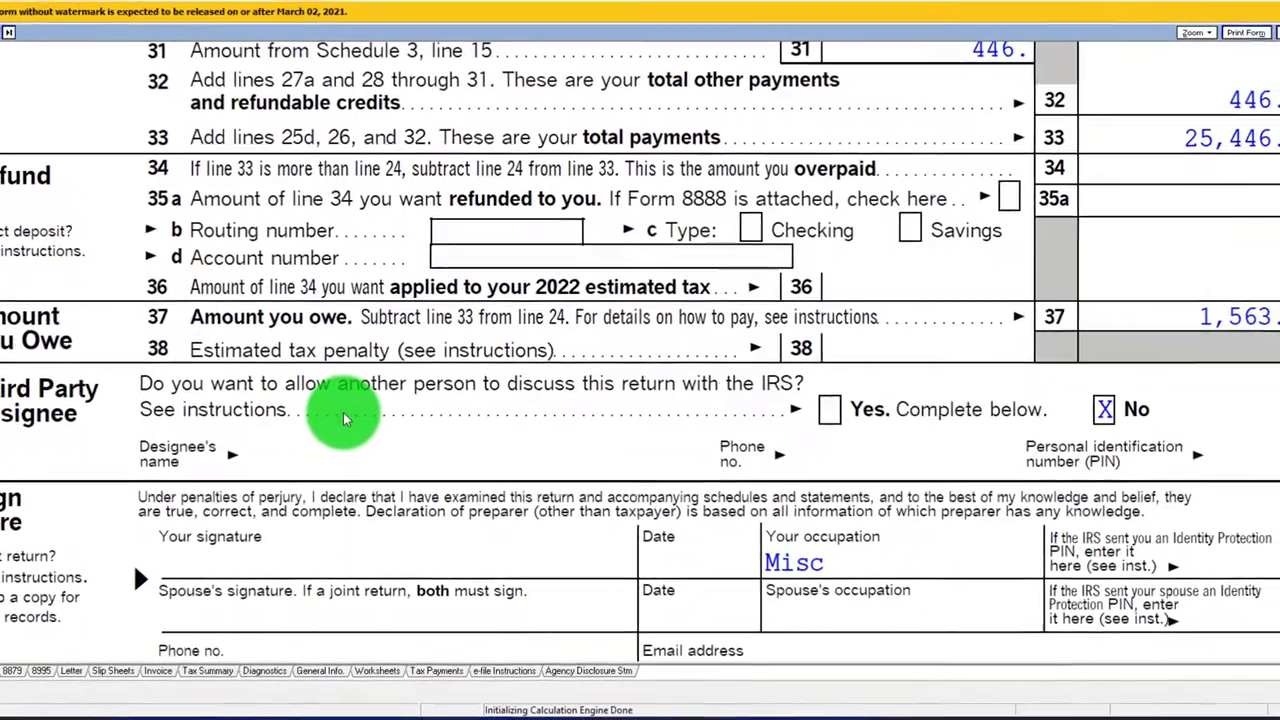
pyautogui.scroll(5, 338, 412)
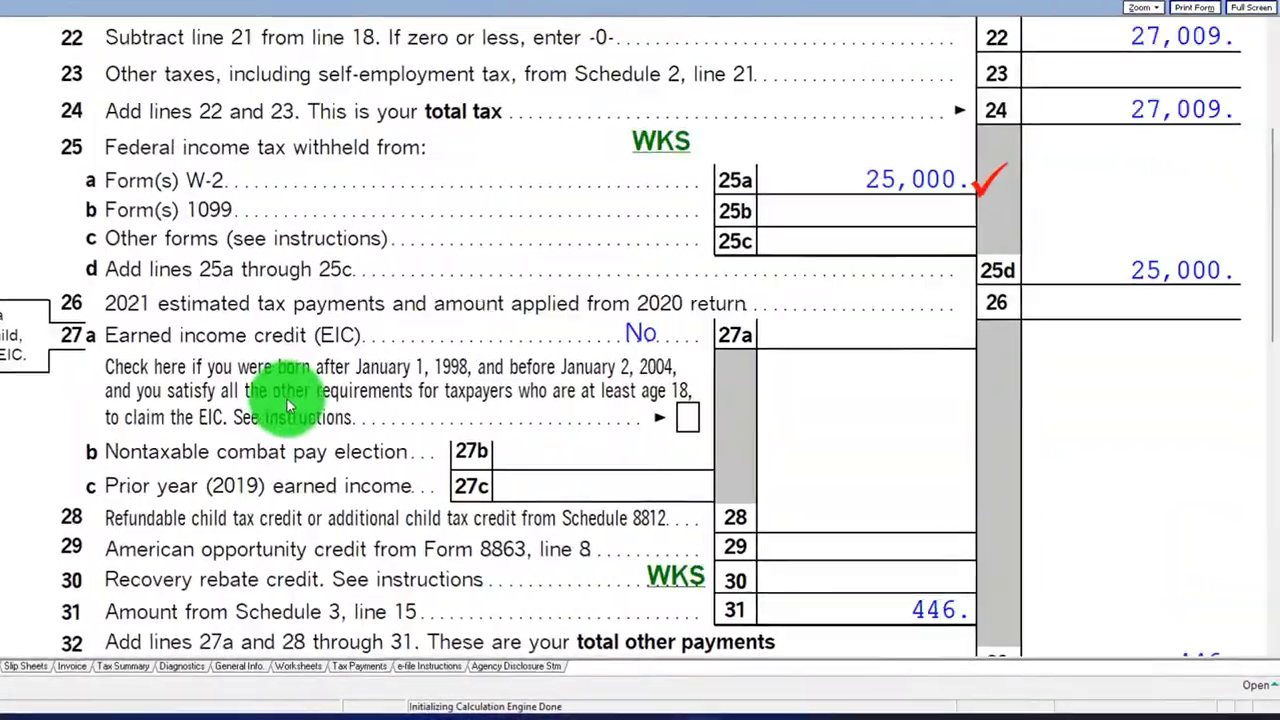
pyautogui.scroll(2, 281, 401)
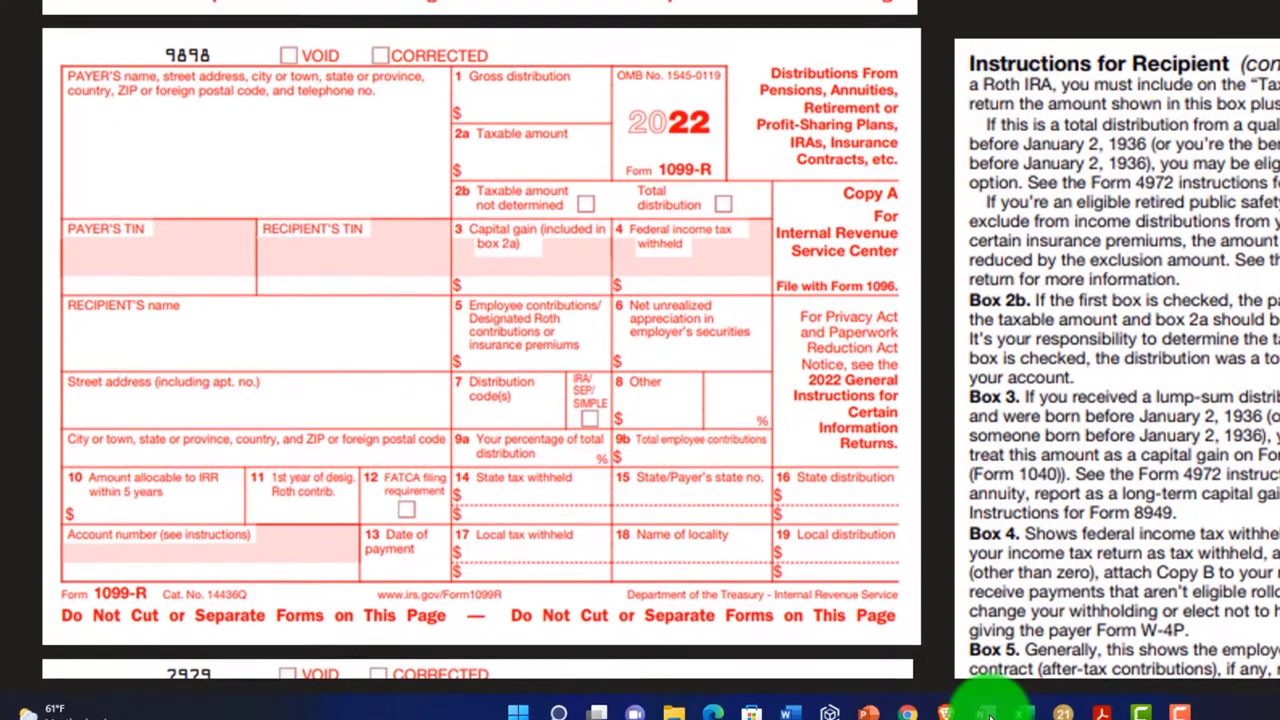
# In the client's Form 1099-R pension input, enter distribution code 7, state CA, and 100,000 as both gross distribution and taxable amount
pyautogui.click(985, 698)
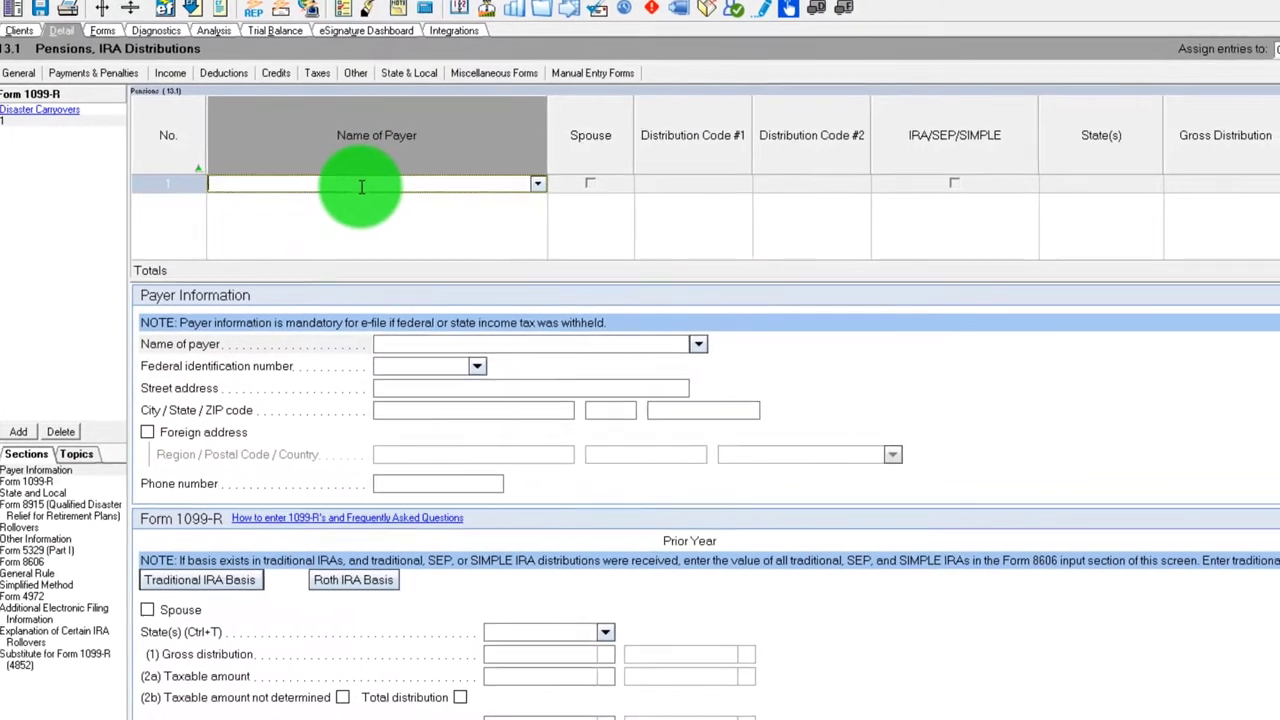
pyautogui.press('Tab')
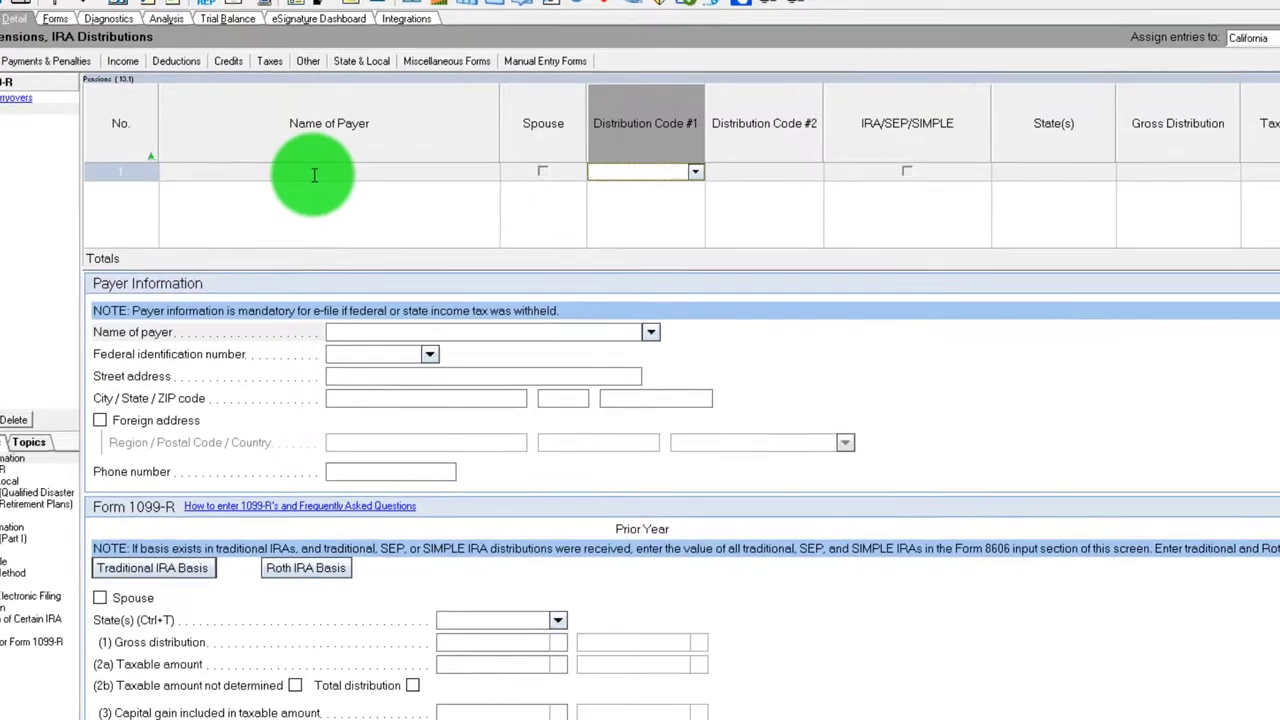
pyautogui.write('7')
pyautogui.press('Tab')
pyautogui.press('Tab')
pyautogui.press('Tab')
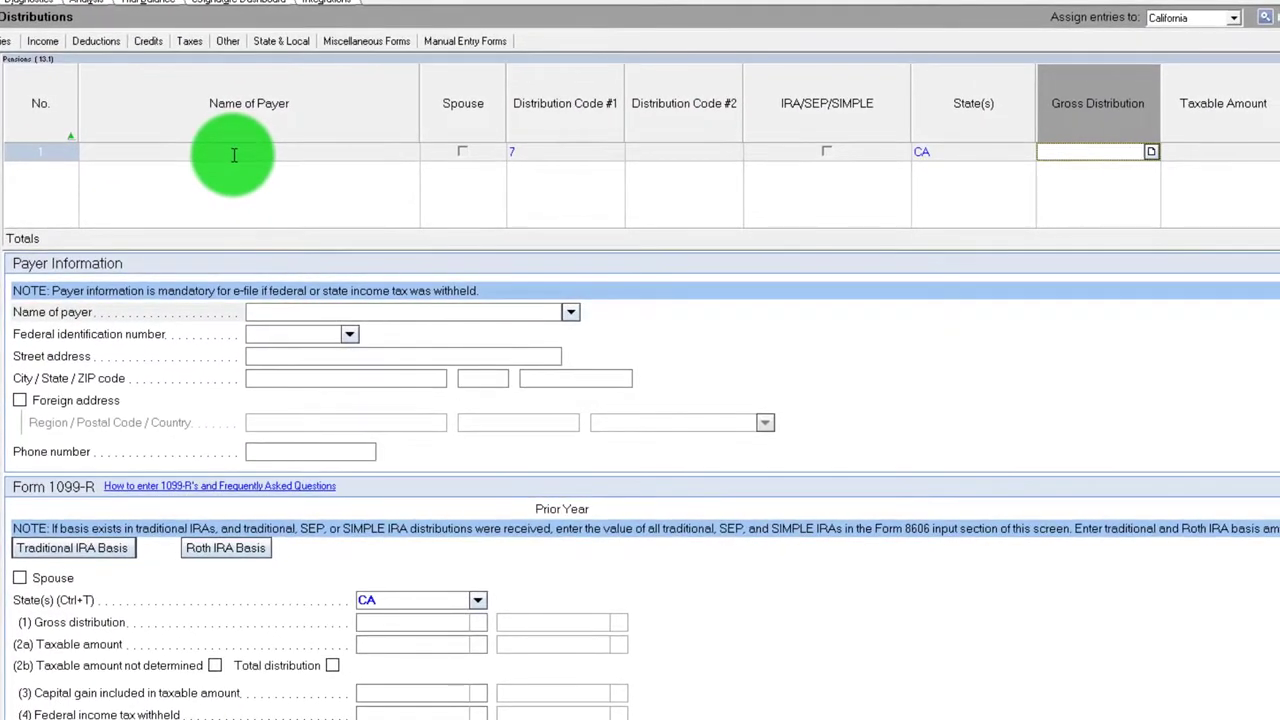
pyautogui.write('100,000')
pyautogui.press('Tab')
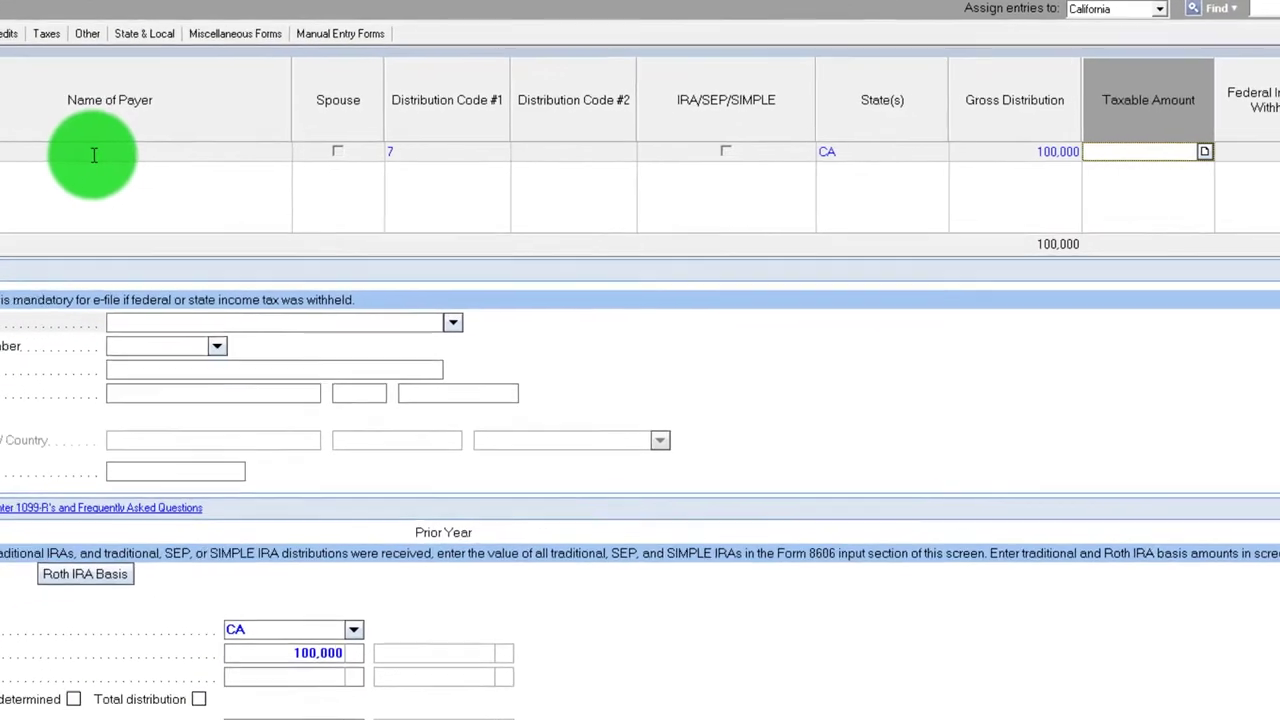
pyautogui.write('100000')
pyautogui.press('Tab')
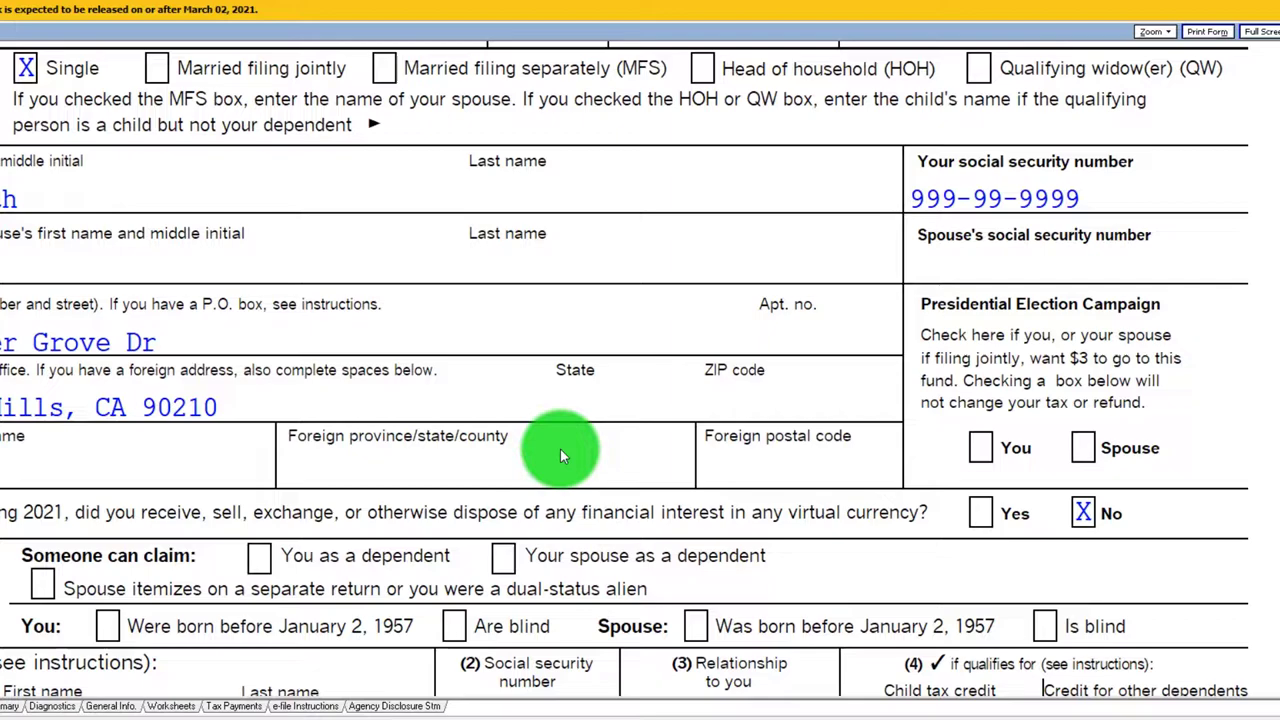
# On Form 1040, check the pension amount on line 5b, then the page 2 tax and the 1099 withholding on line 25b
pyautogui.scroll(-10, 563, 445)
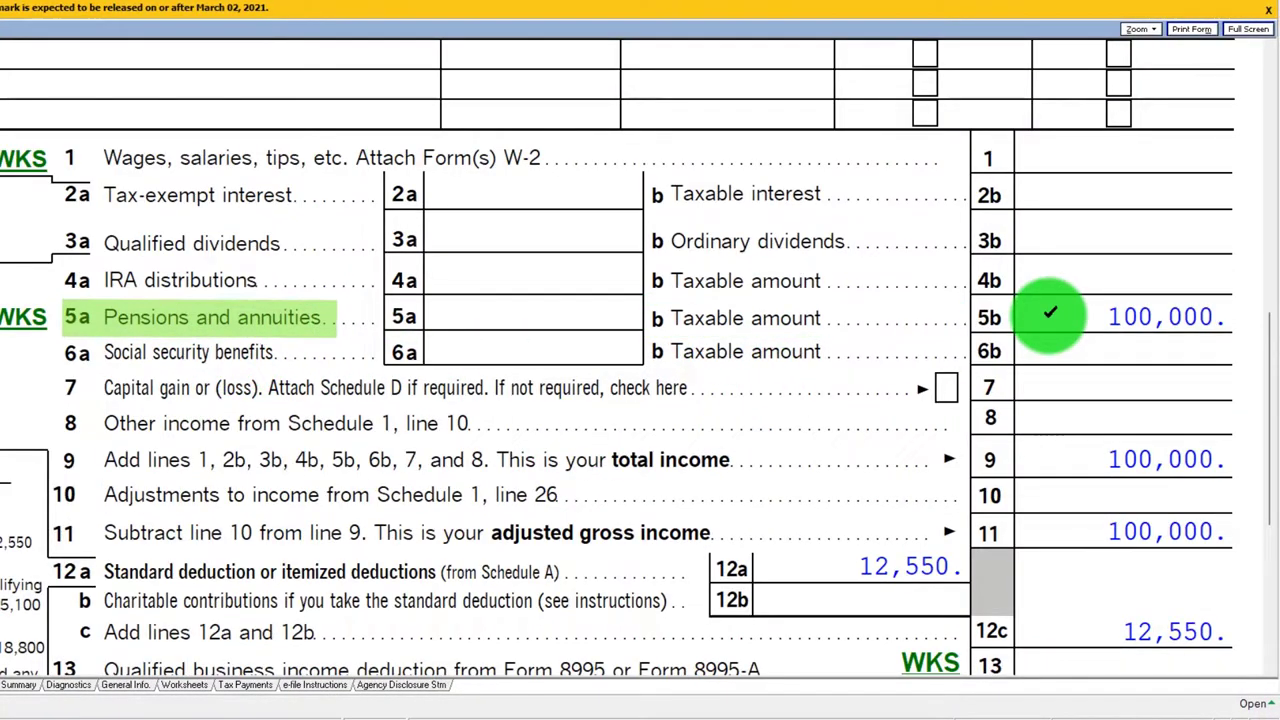
pyautogui.scroll(-2, 1048, 160)
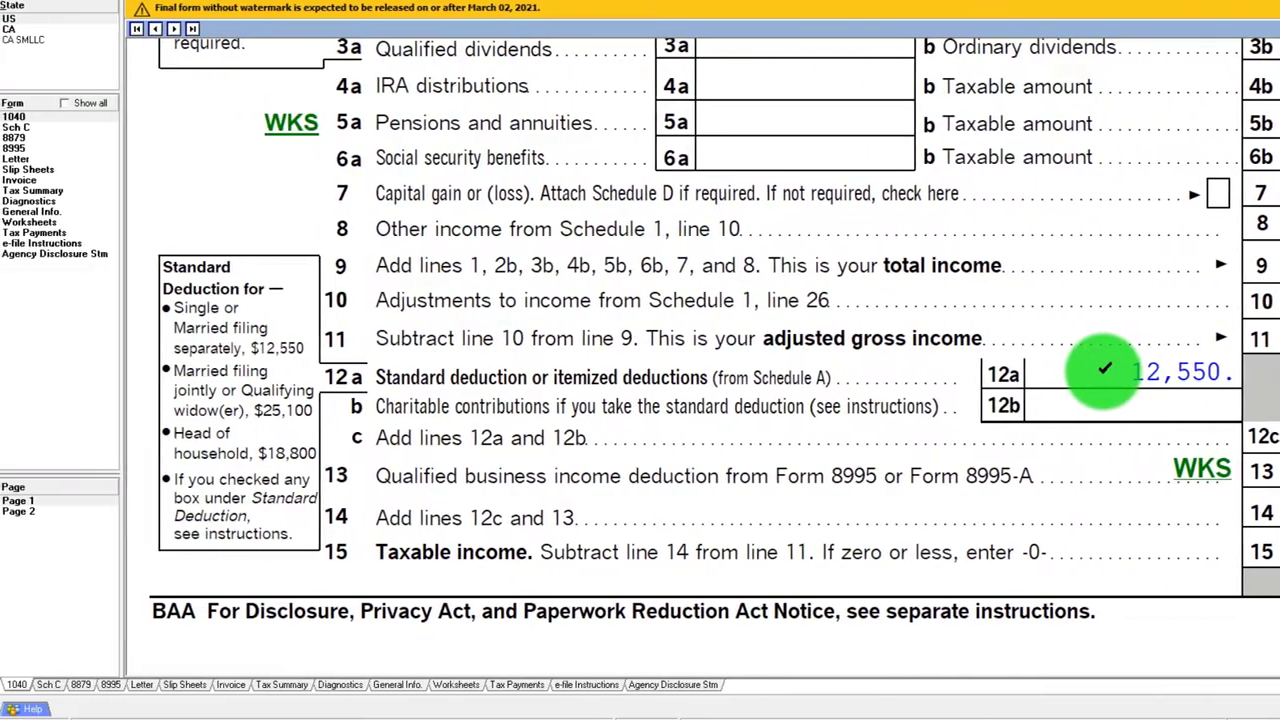
pyautogui.scroll(-5, 611, 398)
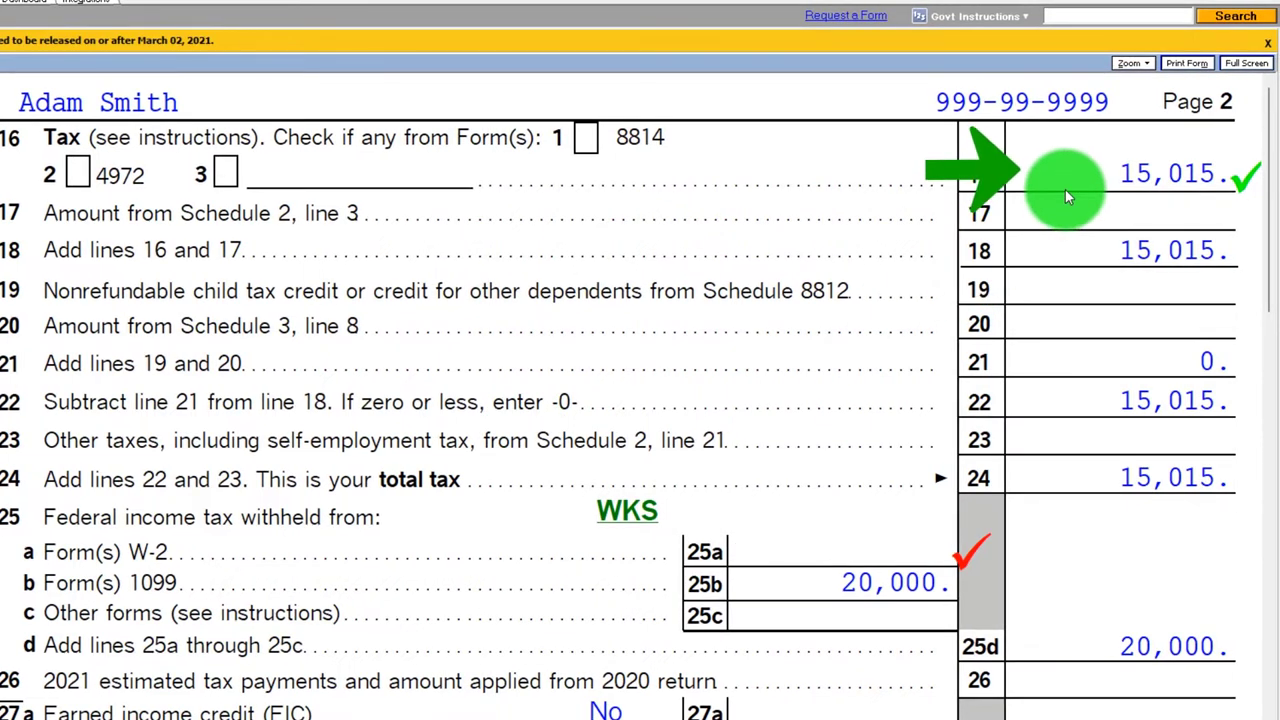
pyautogui.scroll(-1, 1065, 189)
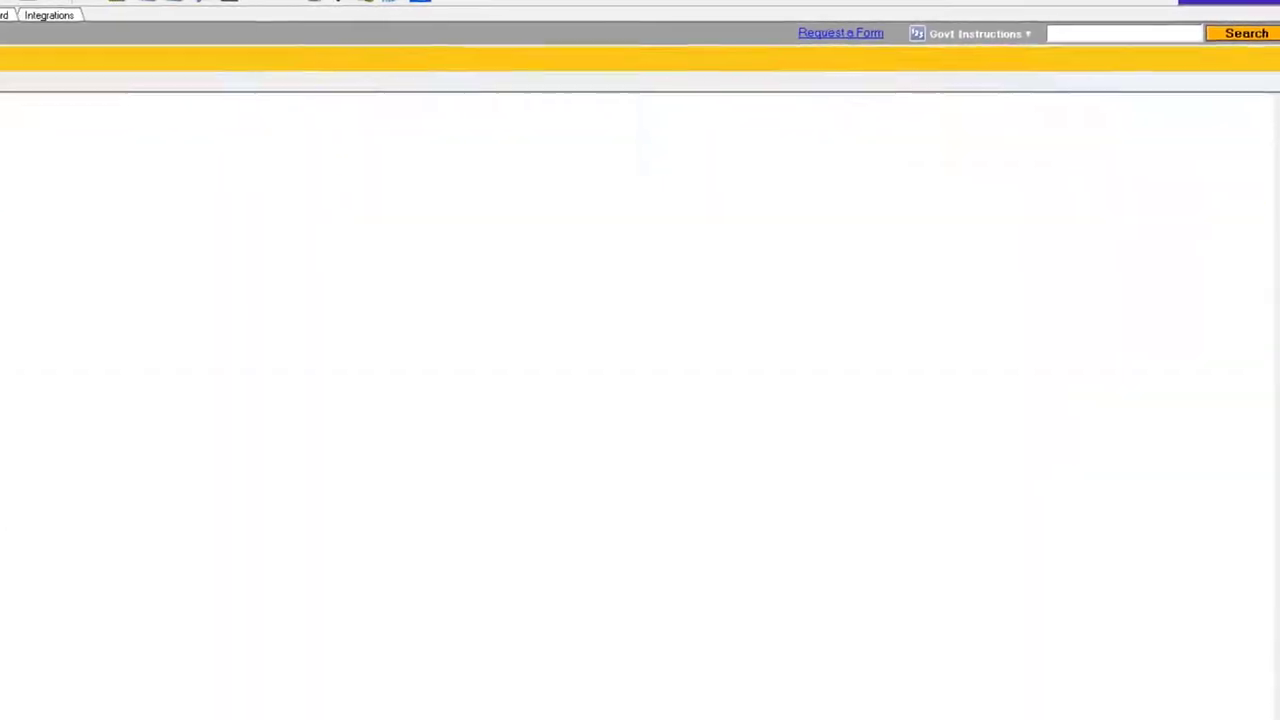
# Review Form 1040 page 1 of the return with Schedule 1 income, from wages through total income and deductions to taxable income
pyautogui.scroll(-5, 623, 434)
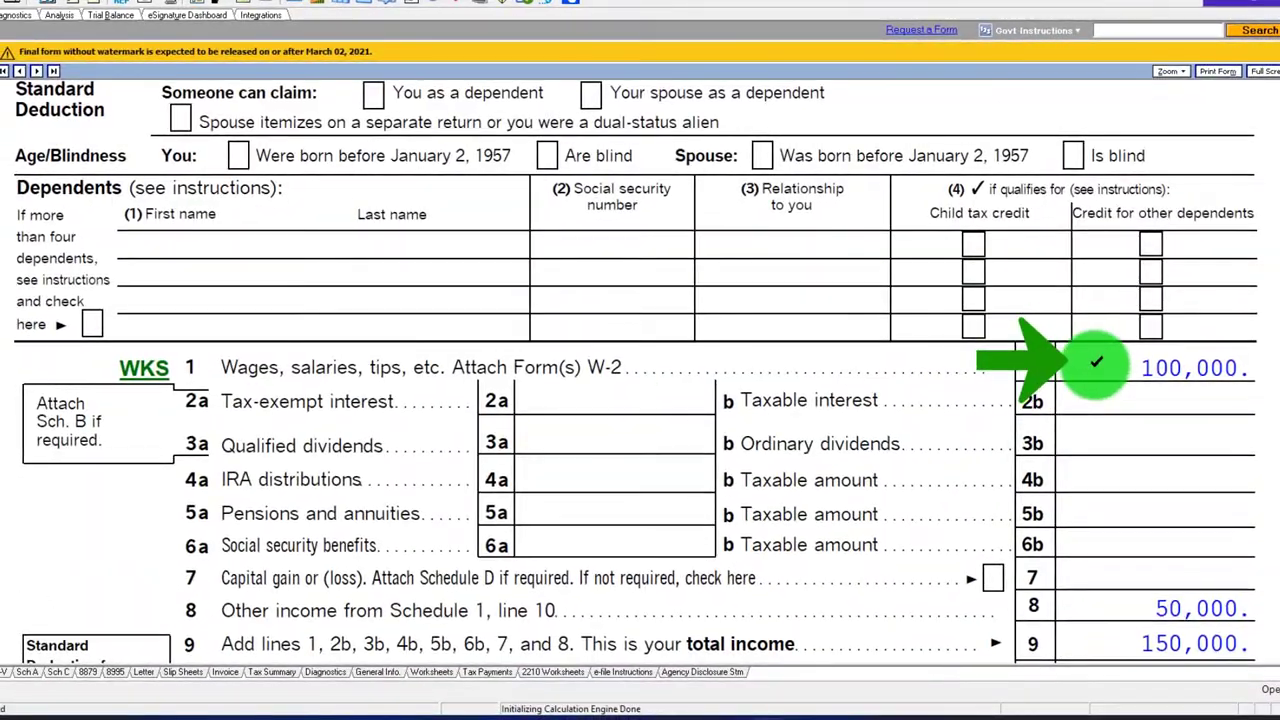
pyautogui.scroll(-3, 1097, 363)
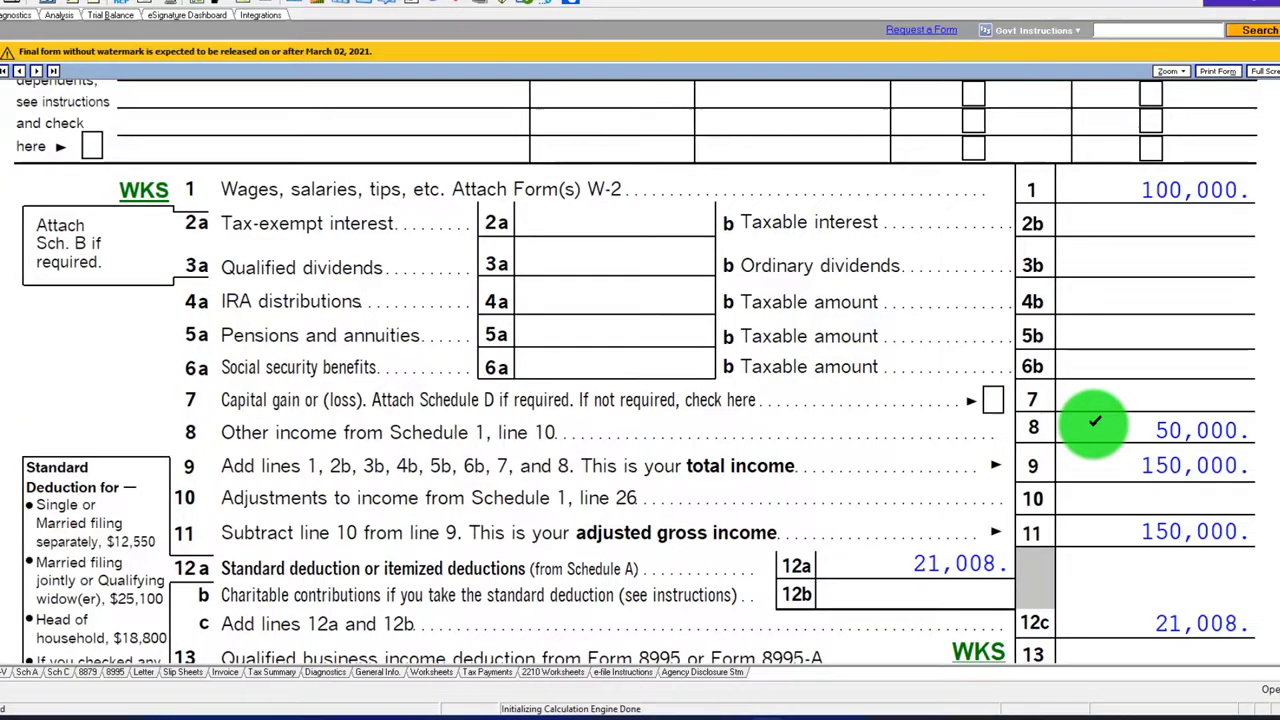
pyautogui.scroll(-2, 1095, 425)
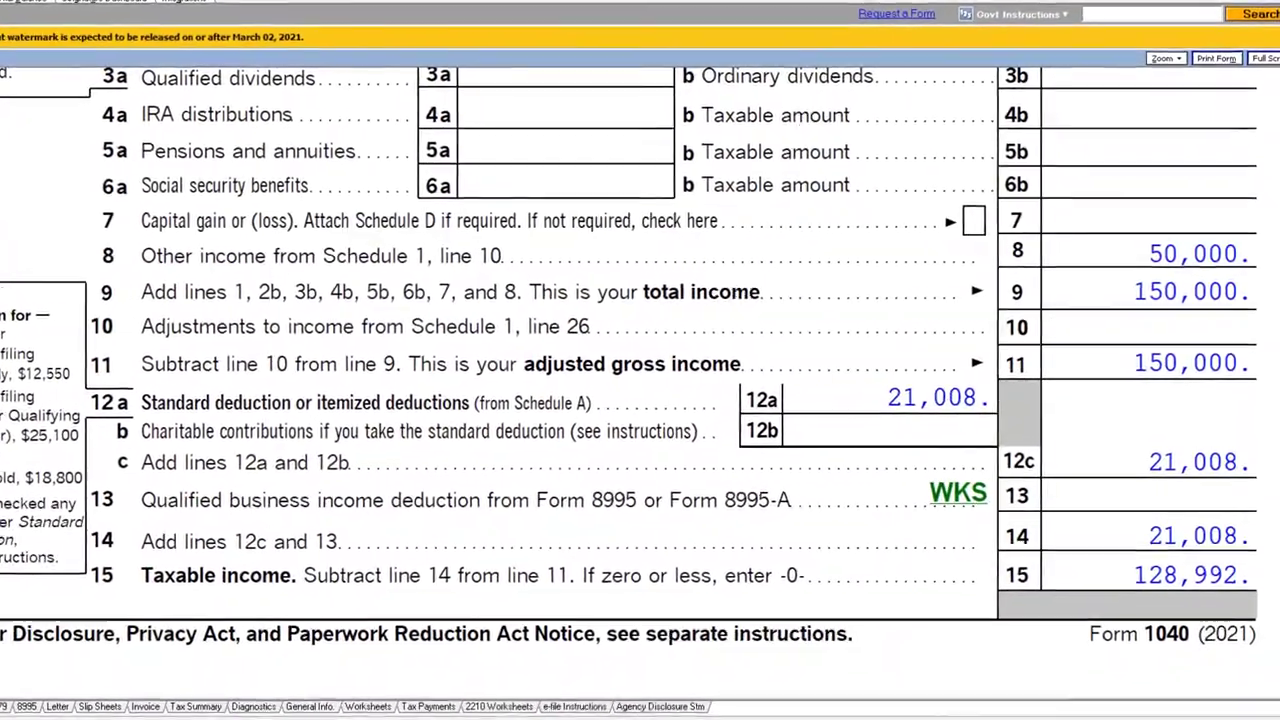
pyautogui.scroll(-5, 677, 391)
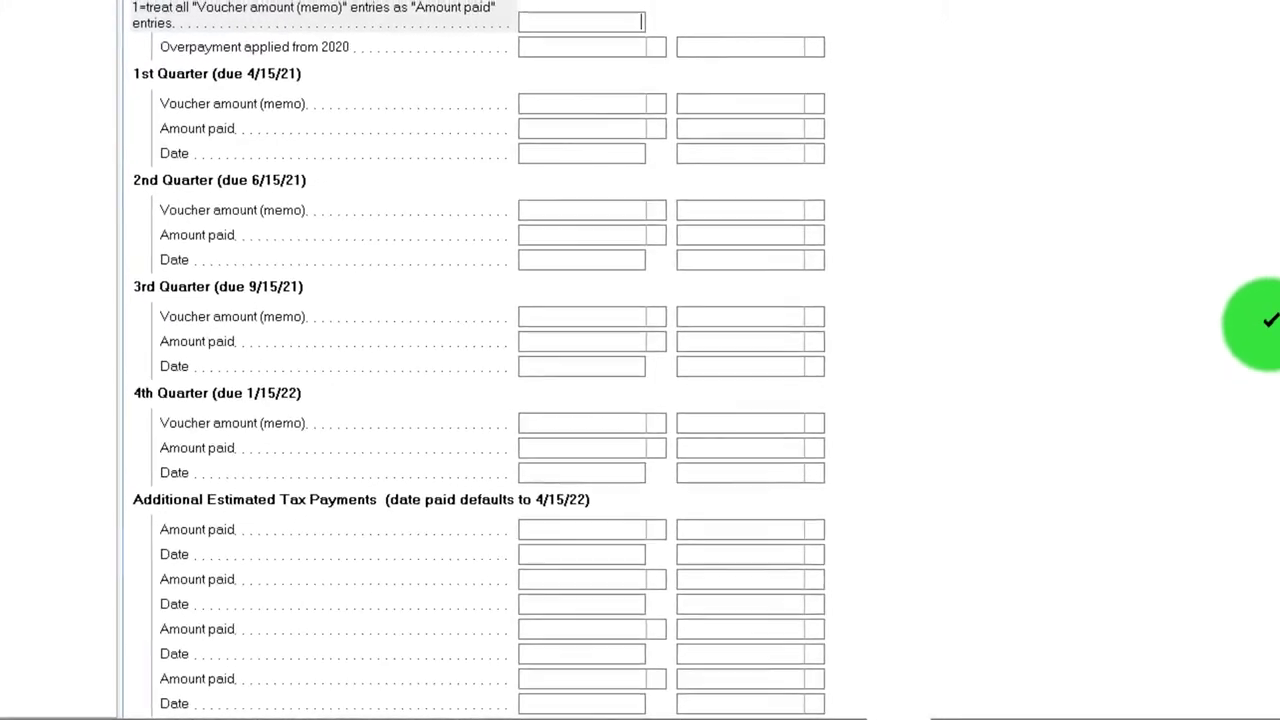
# In the 2021 Estimated Tax Payments input, enter 1000 as the federal overpayment applied from 2020 and go to the first-quarter amount paid
pyautogui.click(600, 30)
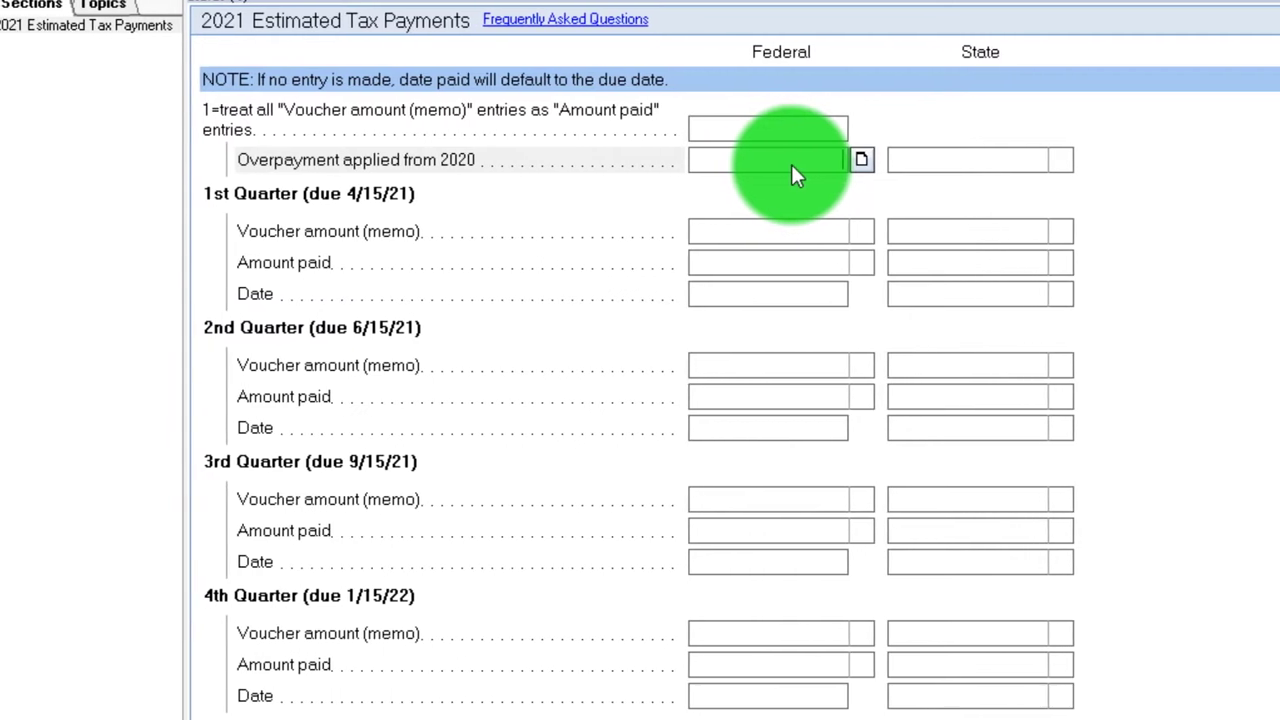
pyautogui.write('1000')
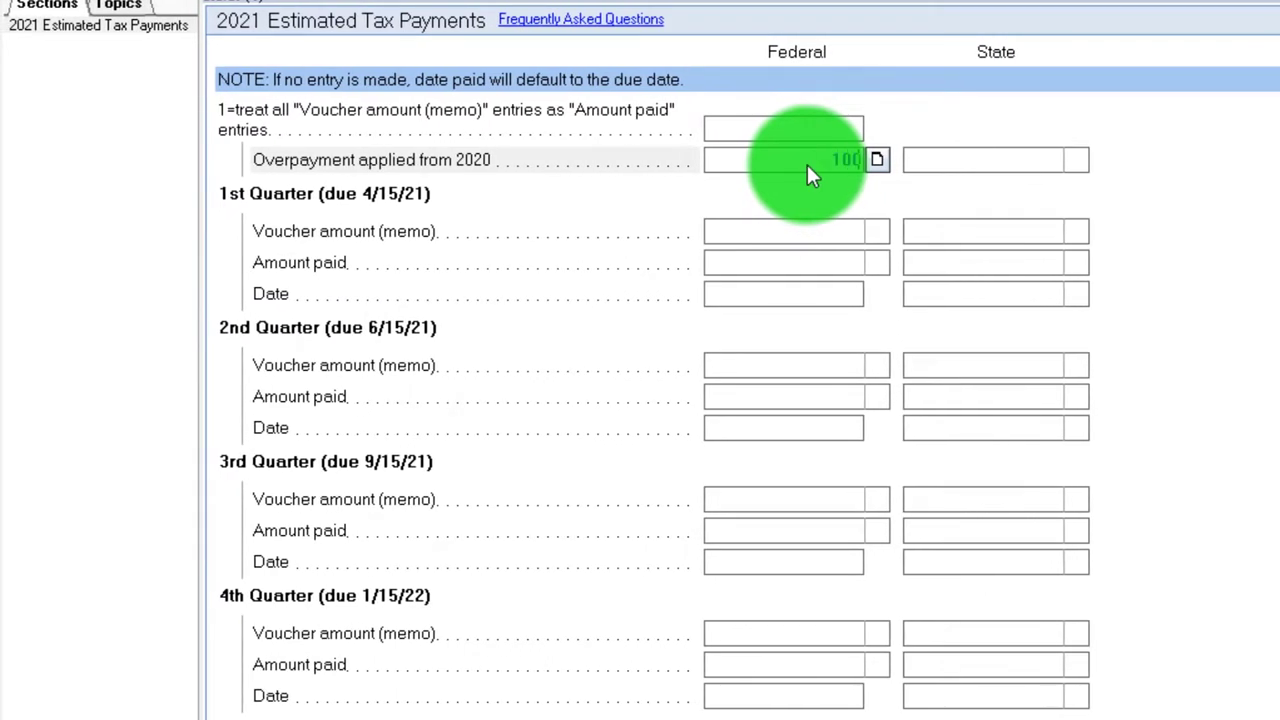
pyautogui.click(802, 262)
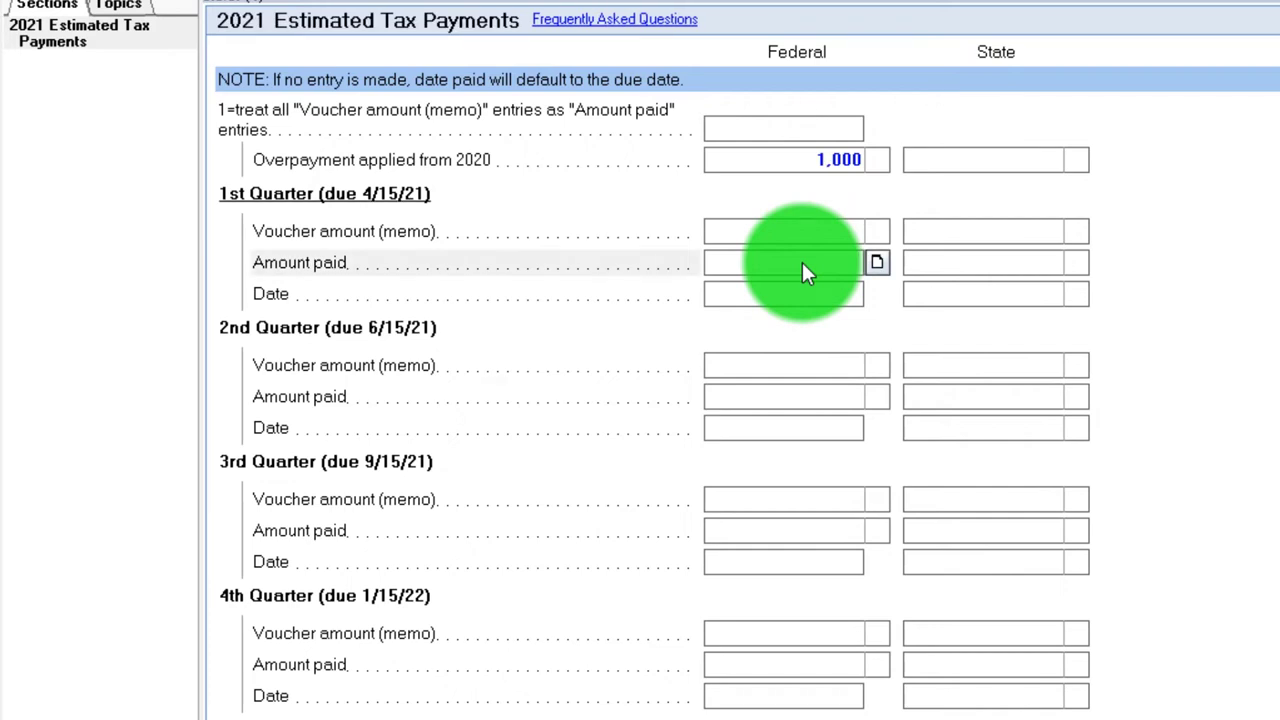
# In the 2021 Estimated Tax Payments input, enter 2000 as the federal amount paid for each of the four quarters
pyautogui.click(754, 290)
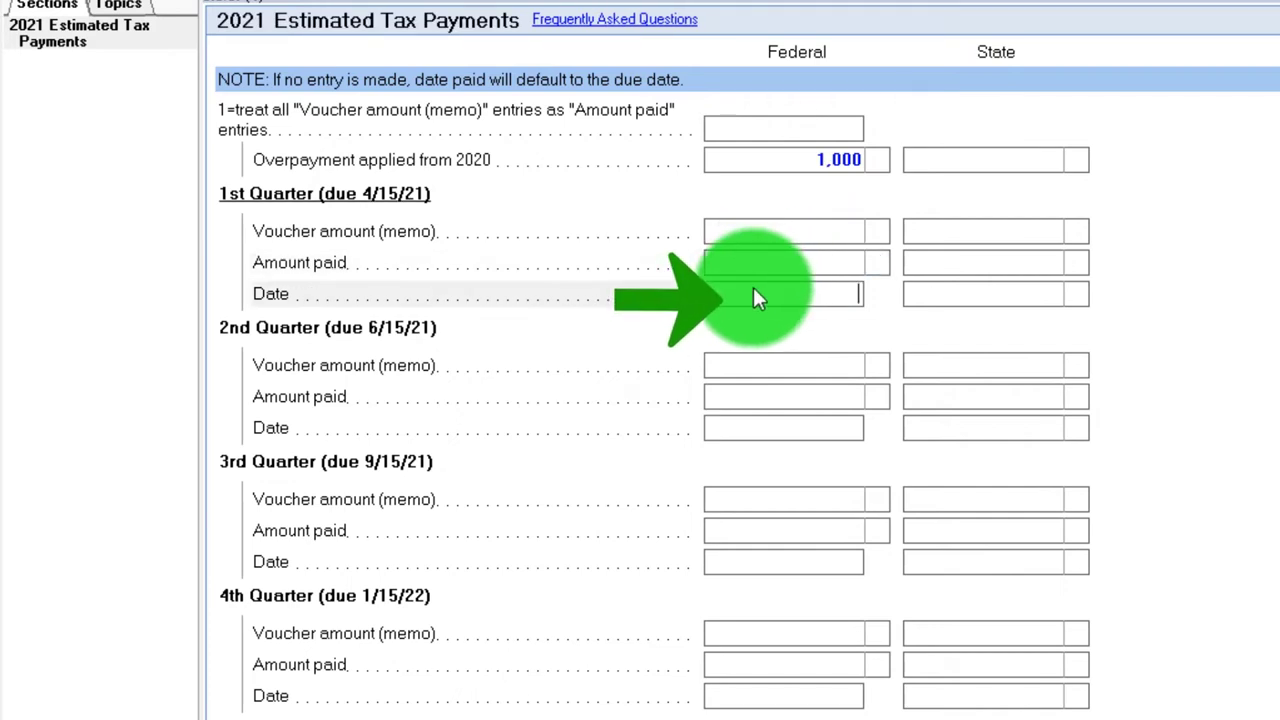
pyautogui.click(774, 426)
pyautogui.click(797, 562)
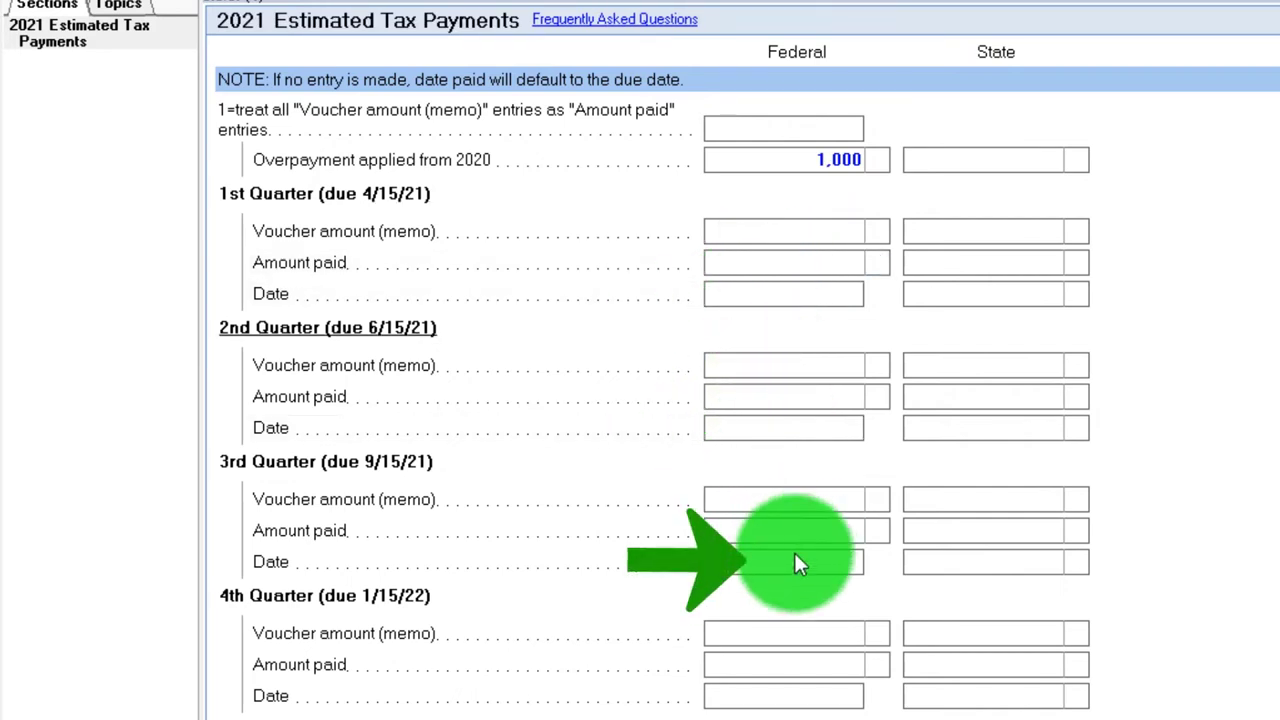
pyautogui.click(783, 262)
pyautogui.write('2000')
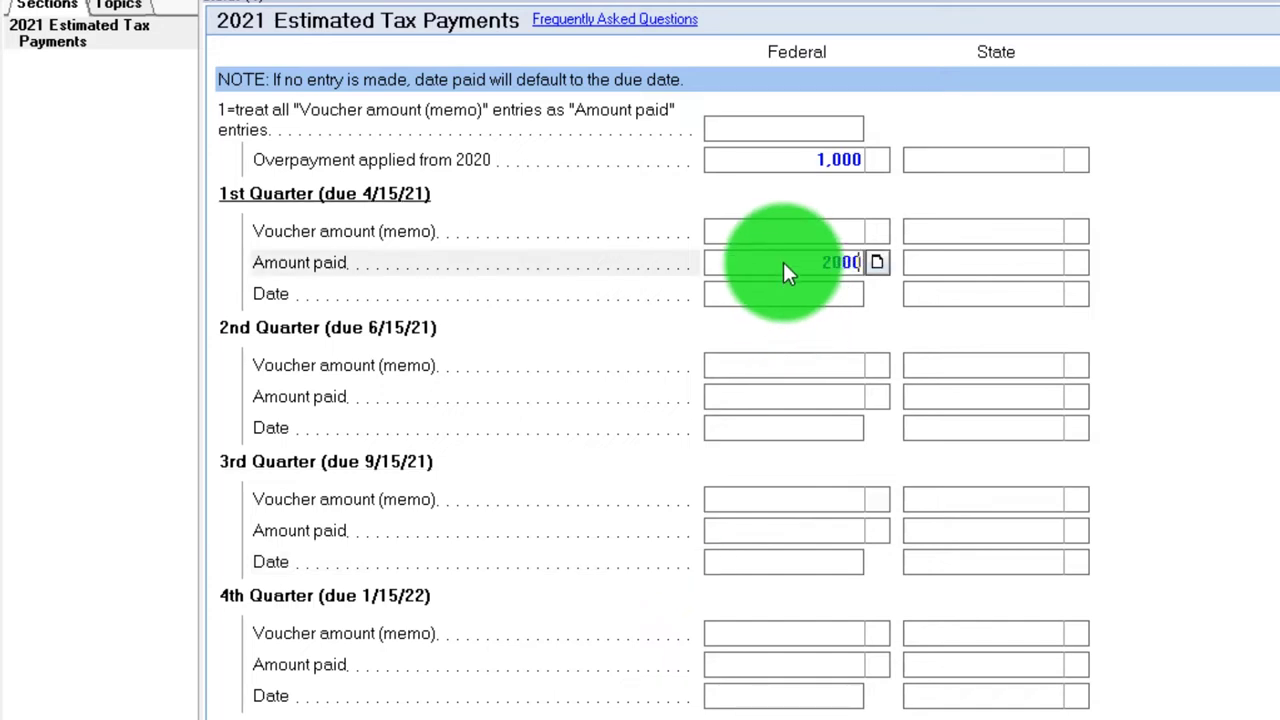
pyautogui.click(796, 396)
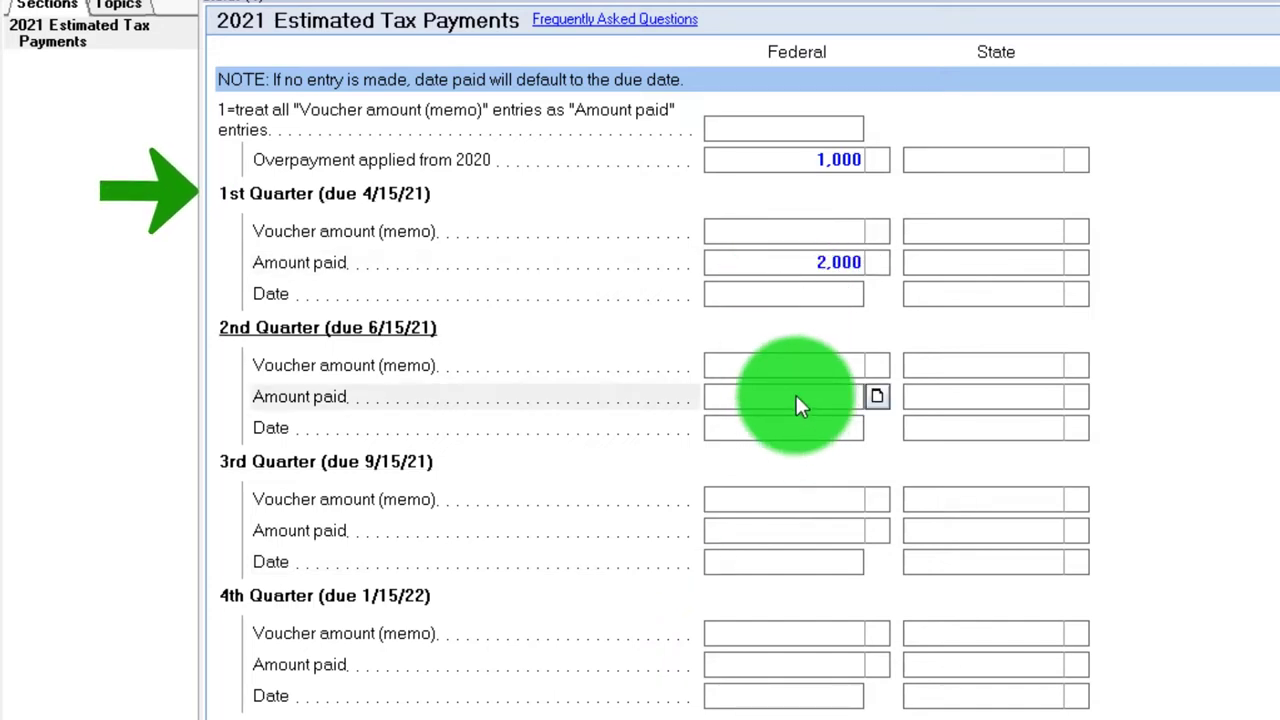
pyautogui.write('2000')
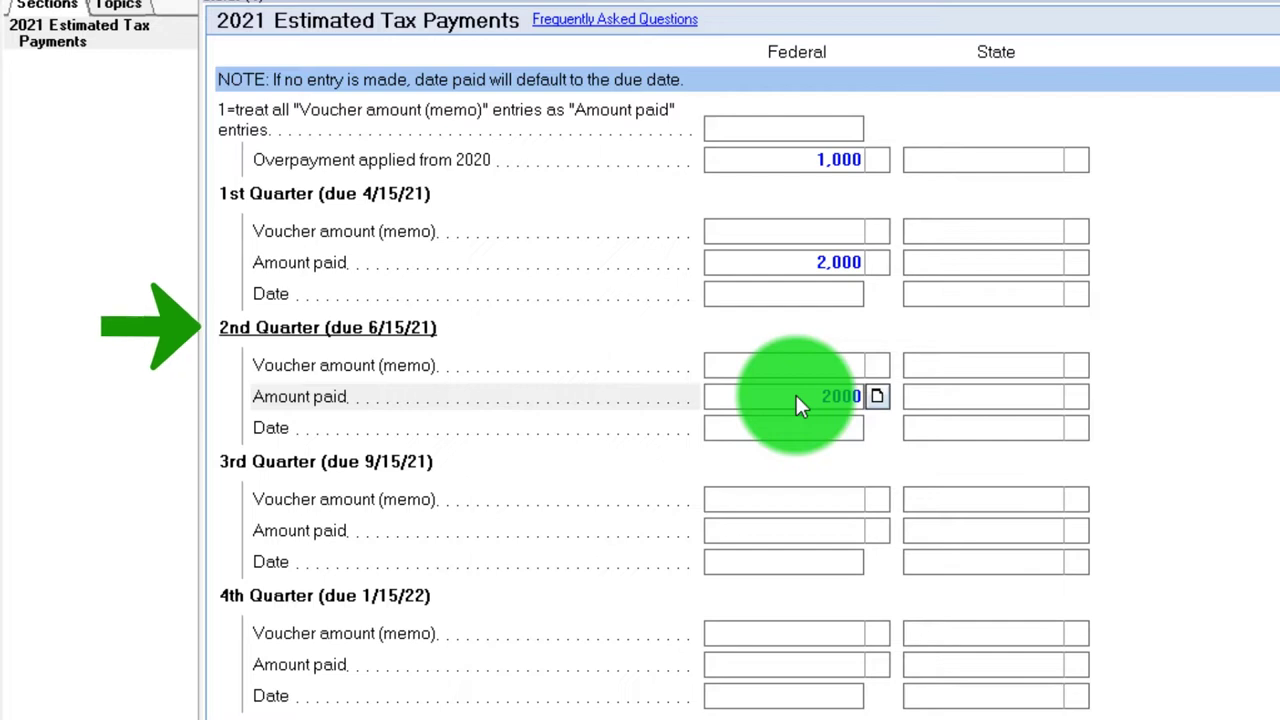
pyautogui.click(822, 531)
pyautogui.write('2000')
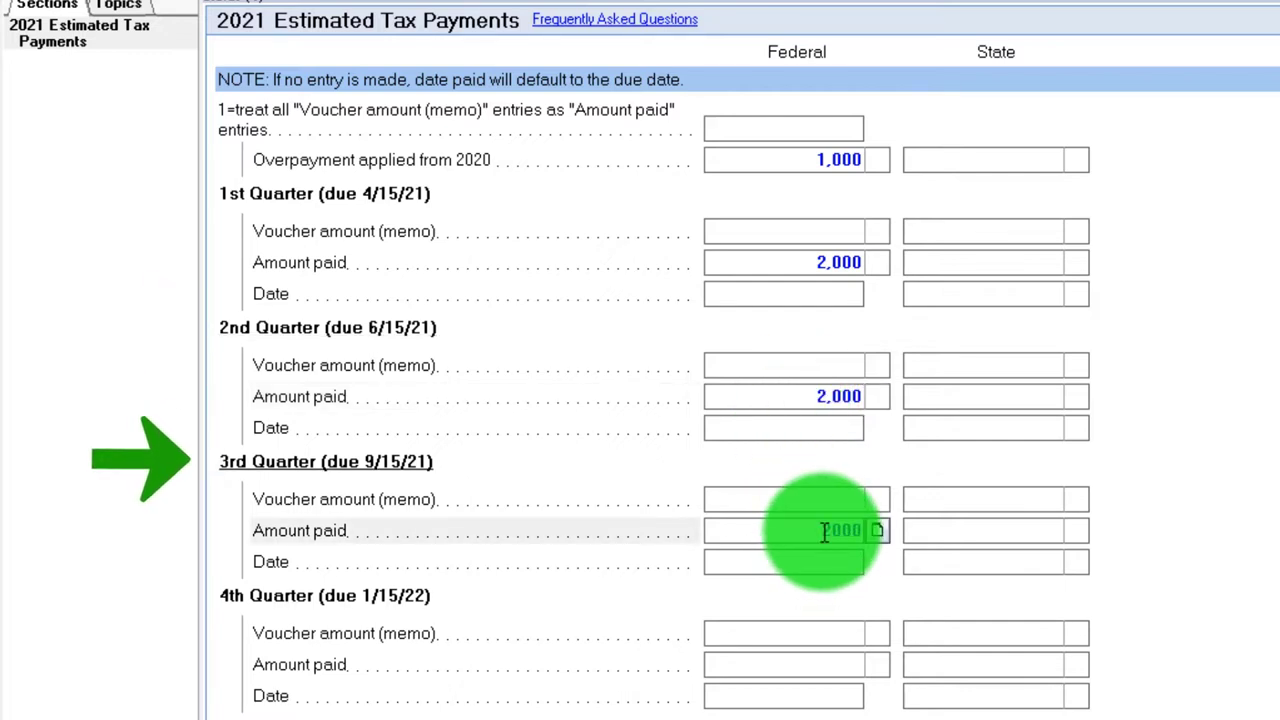
pyautogui.click(826, 657)
pyautogui.write('2000')
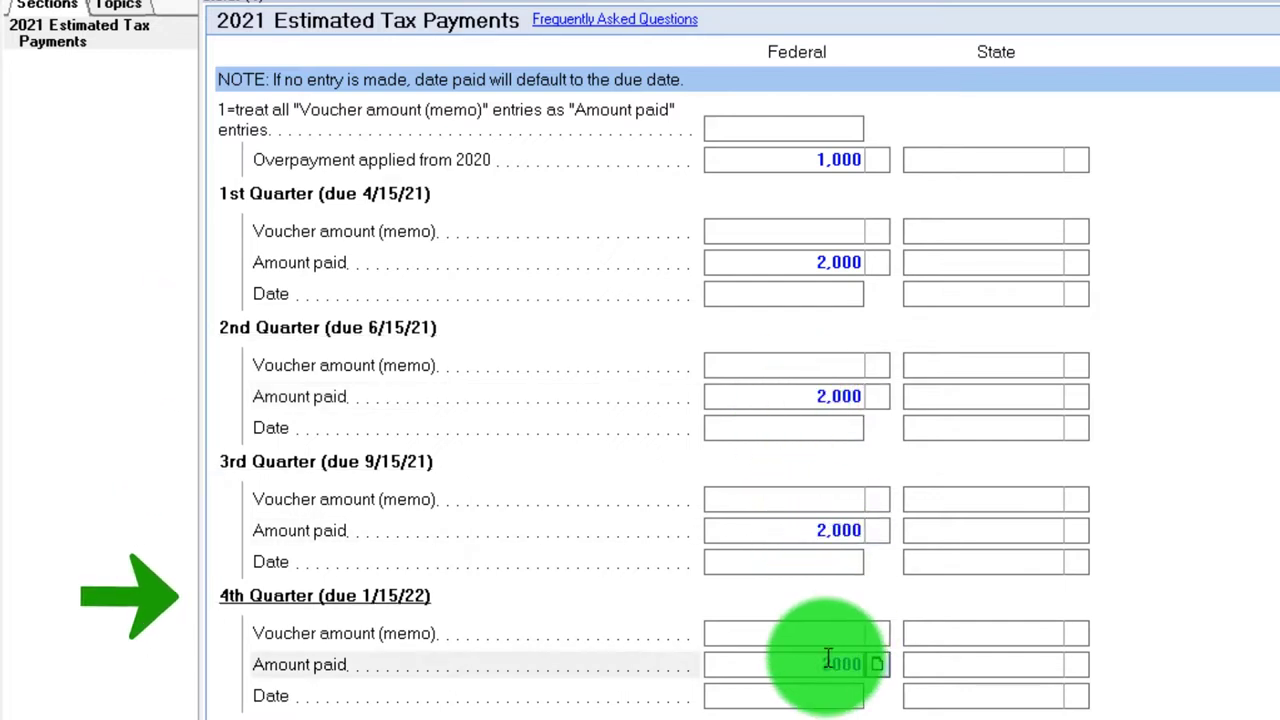
pyautogui.press('Tab')
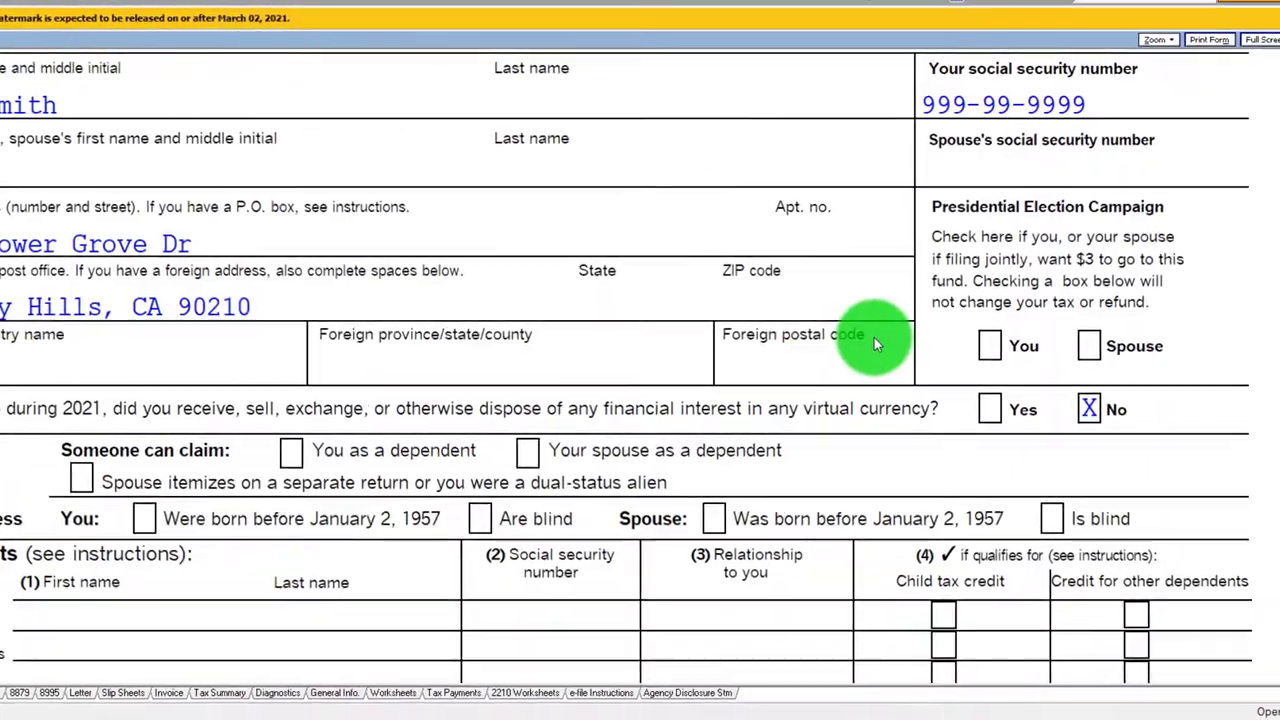
# Review Form 1040 from total income through taxable income on page 1 to the total tax on page 2, line 24
pyautogui.scroll(-5, 874, 337)
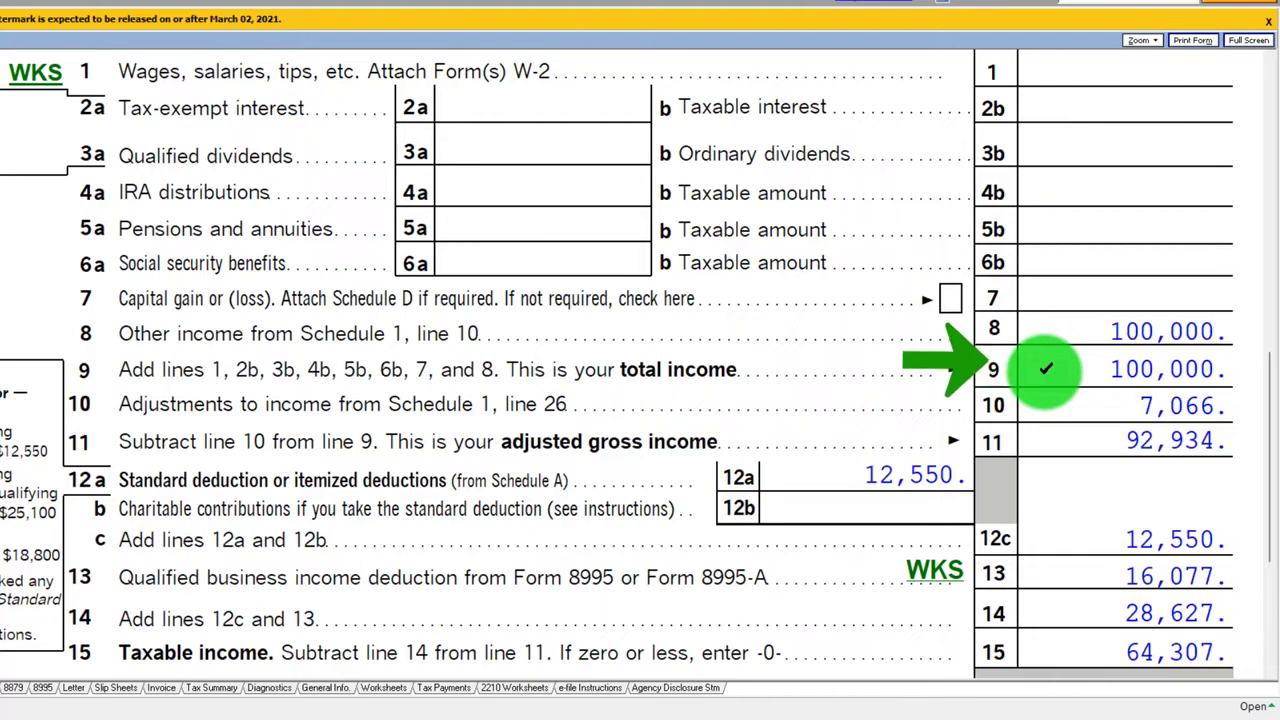
pyautogui.scroll(-2, 1045, 370)
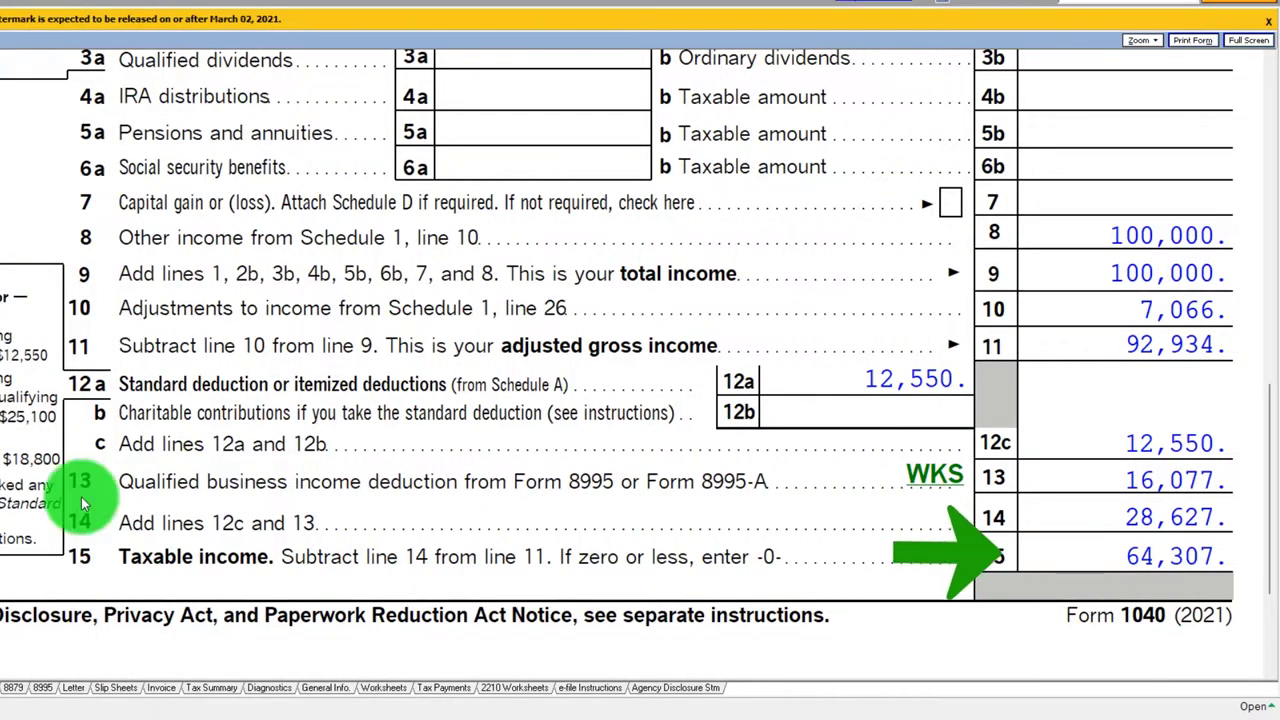
pyautogui.scroll(-5, 606, 285)
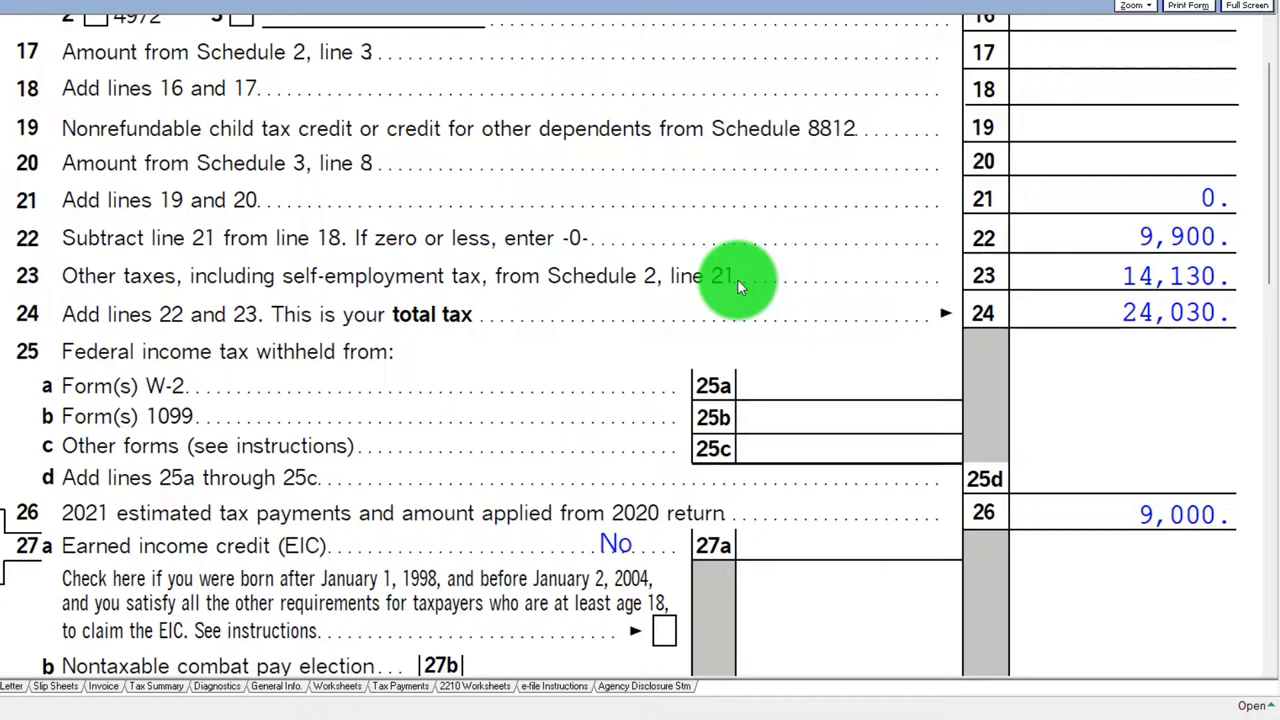
pyautogui.scroll(2, 737, 279)
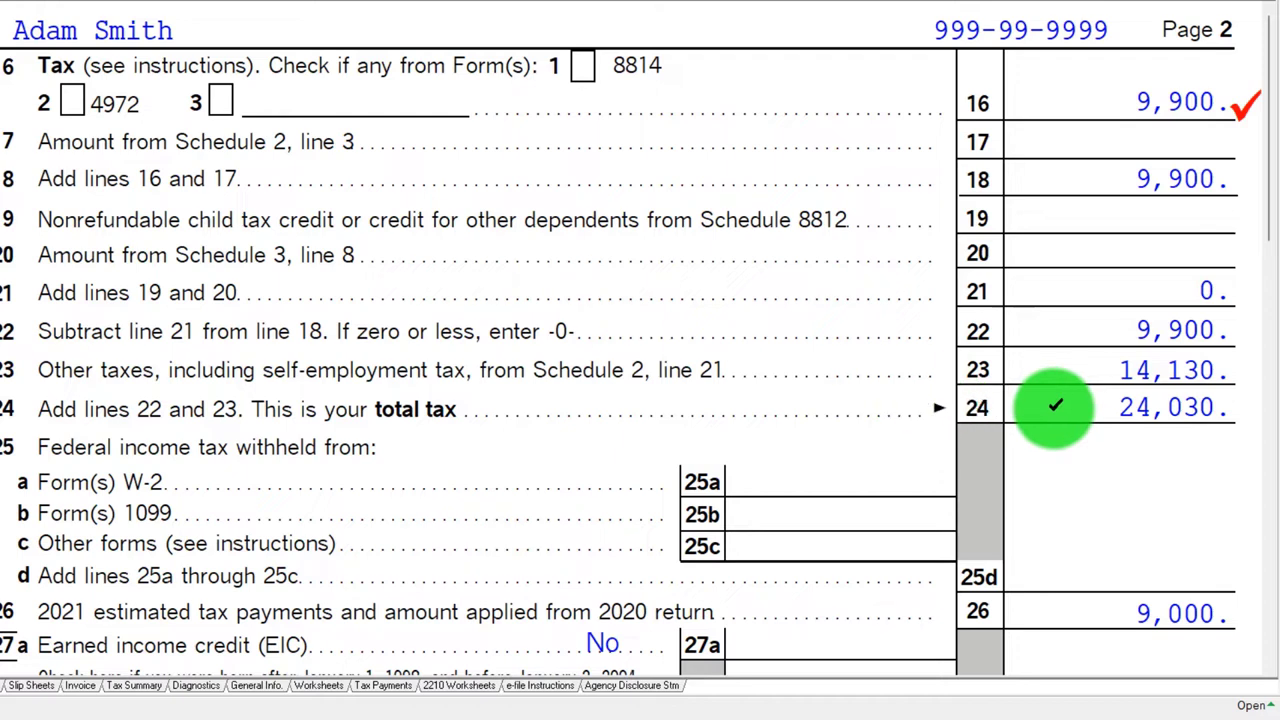
# On Form 1040 page 2, check withholding lines 25a to 25c, estimated payments on line 26, total payments and the amount owed
pyautogui.scroll(-5, 1055, 407)
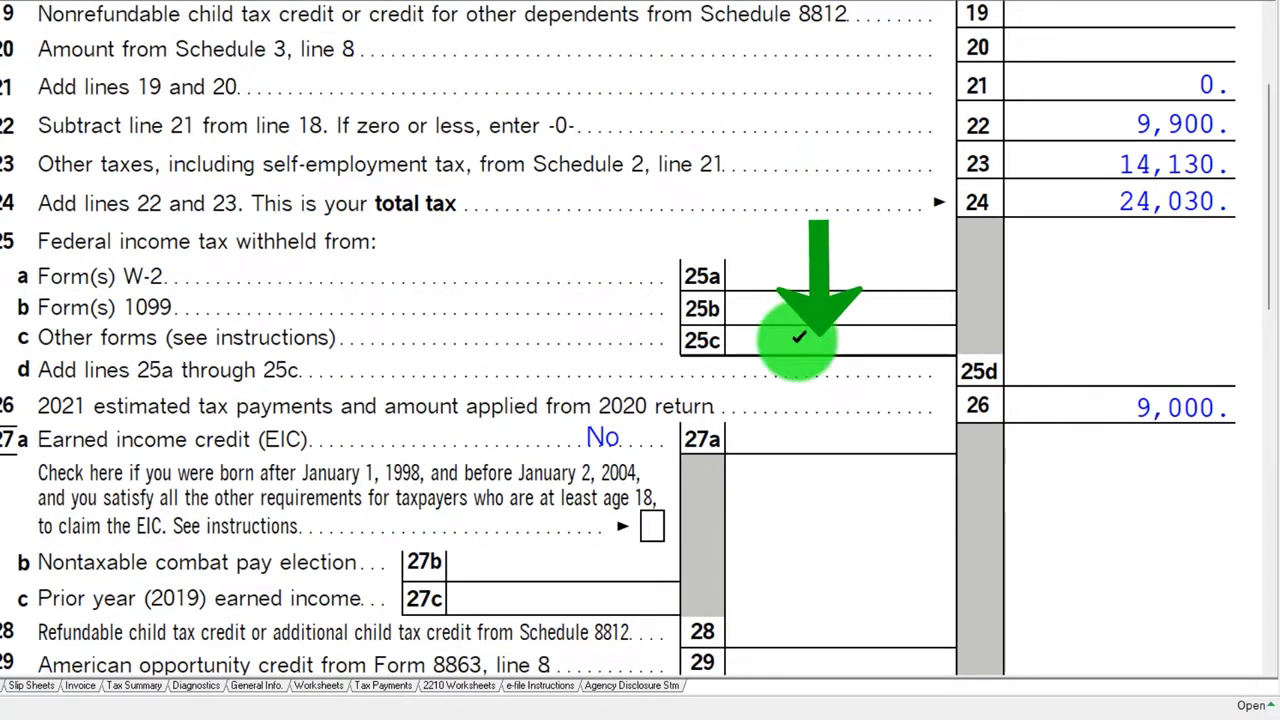
pyautogui.scroll(-5, 799, 338)
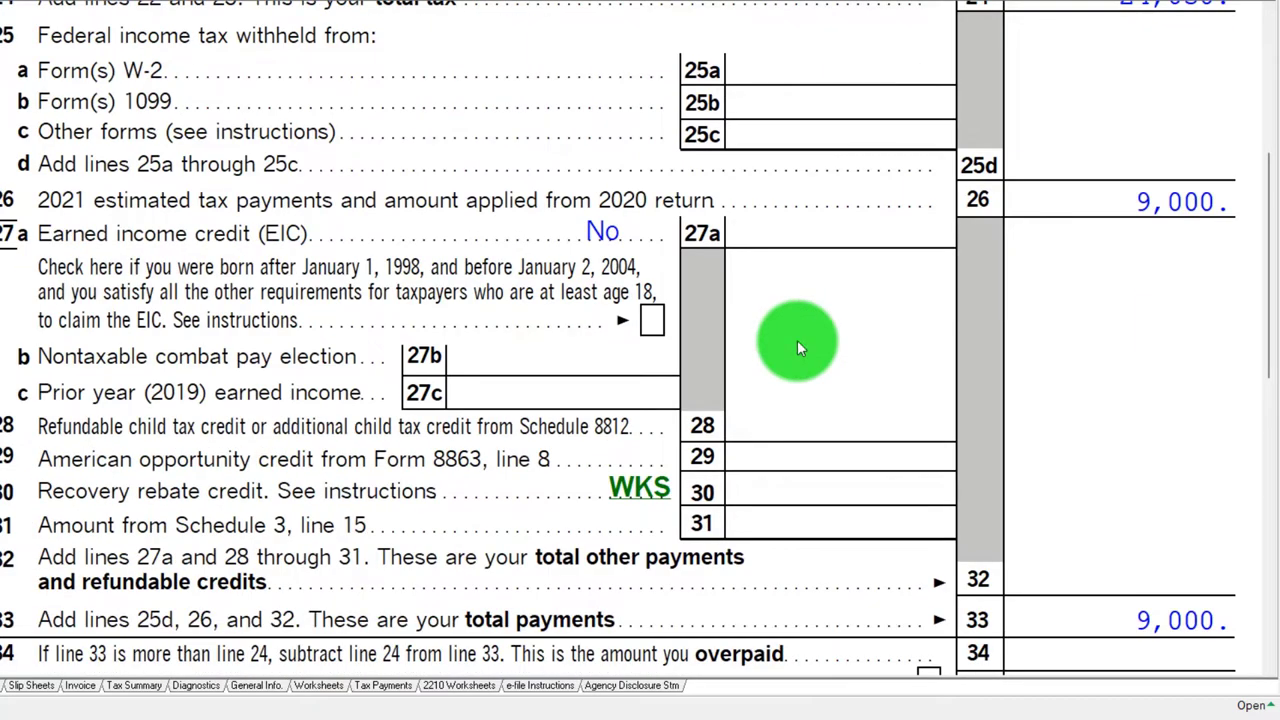
pyautogui.scroll(3, 797, 340)
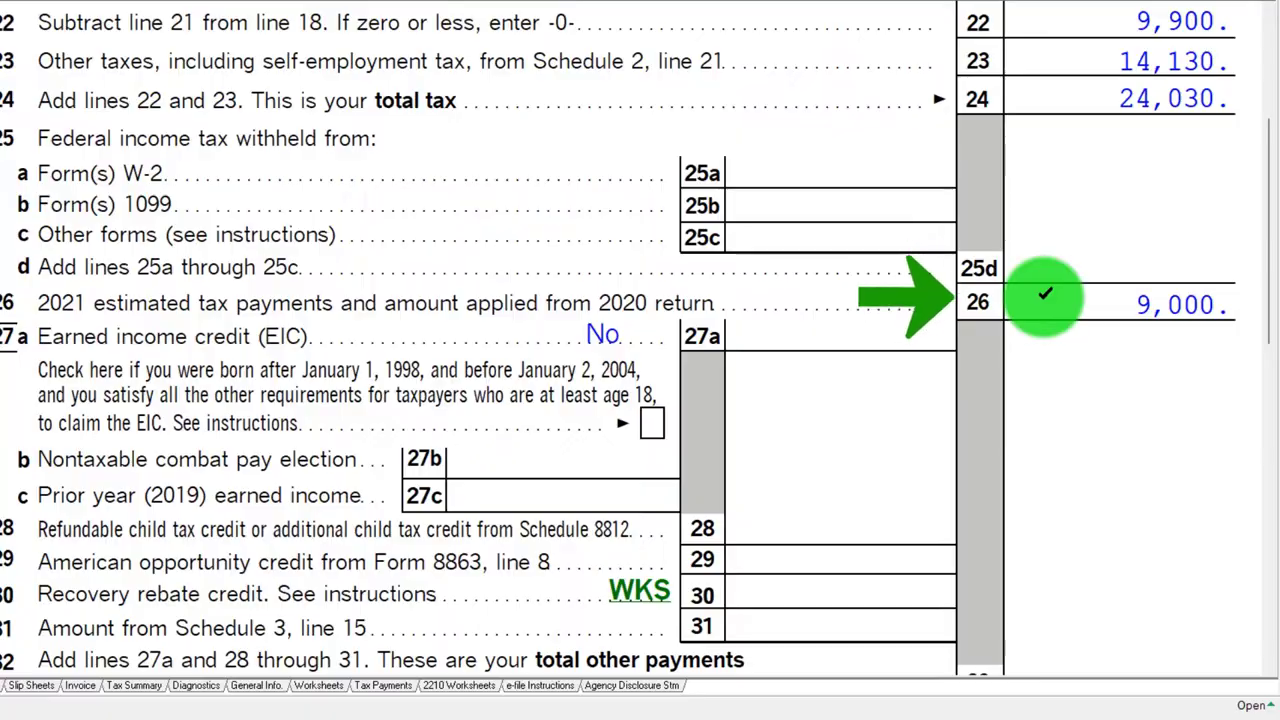
pyautogui.scroll(-2, 640, 340)
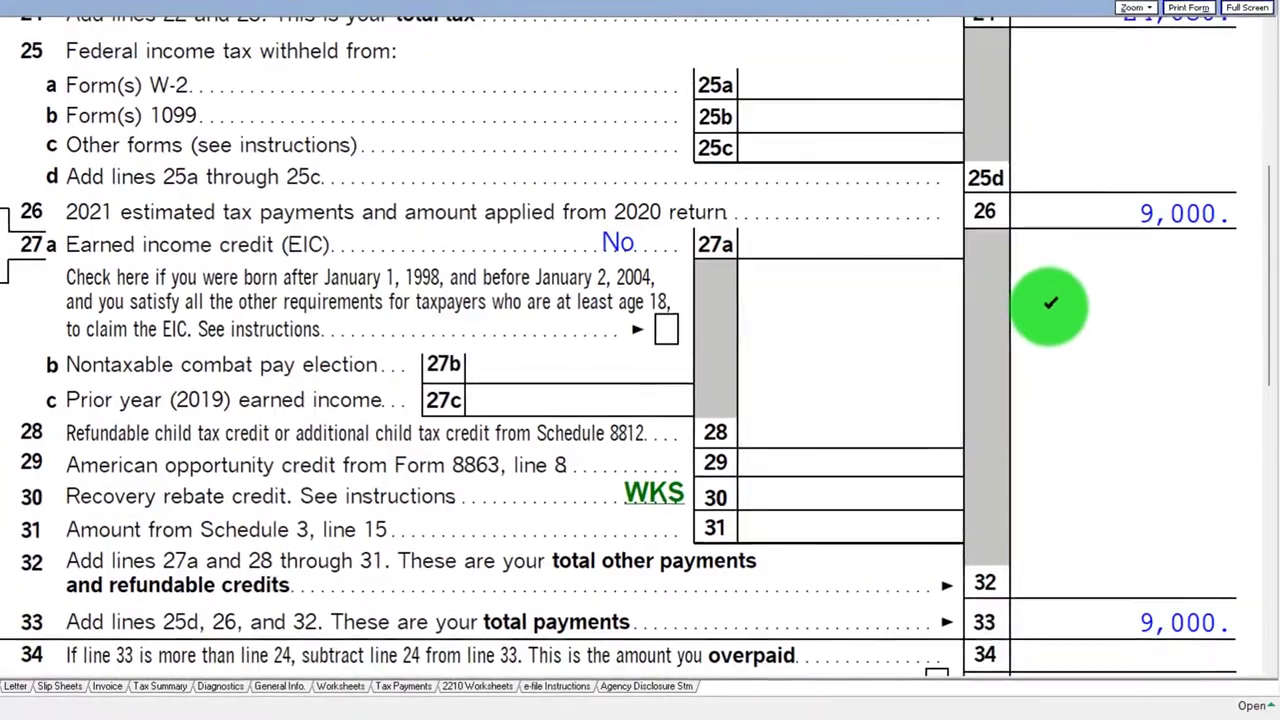
pyautogui.scroll(-4, 1052, 313)
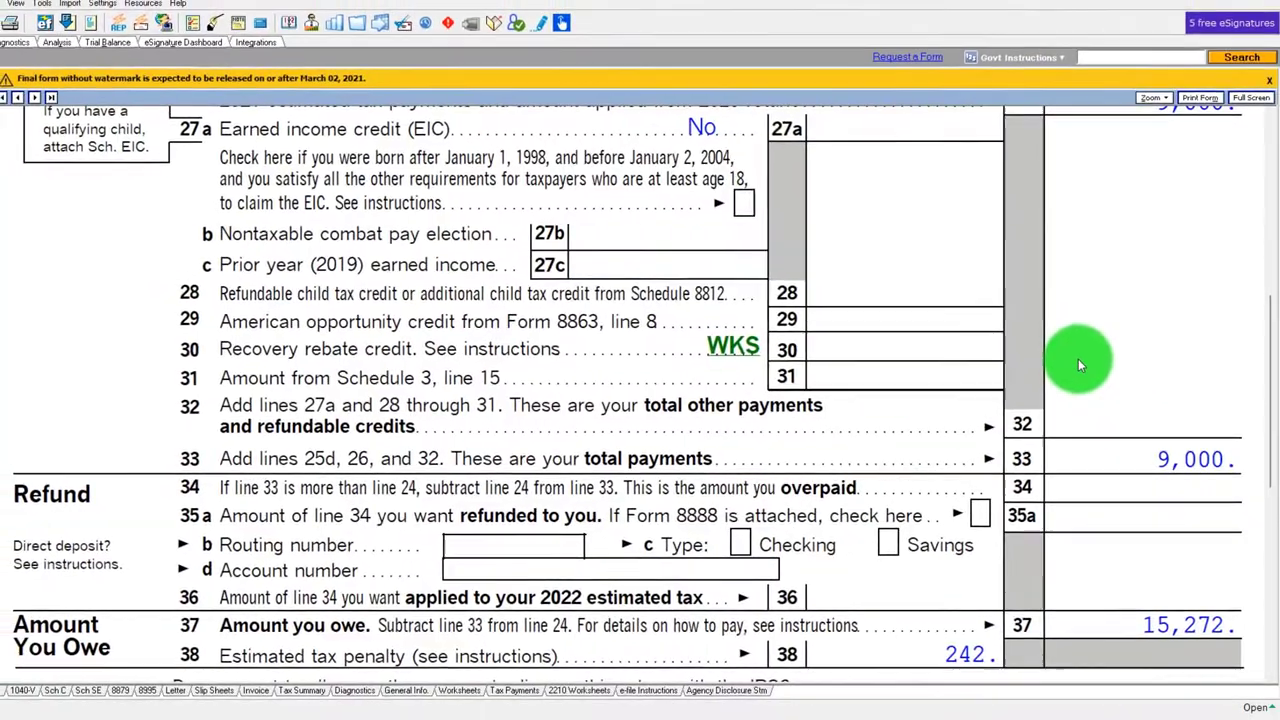
pyautogui.scroll(4, 1078, 362)
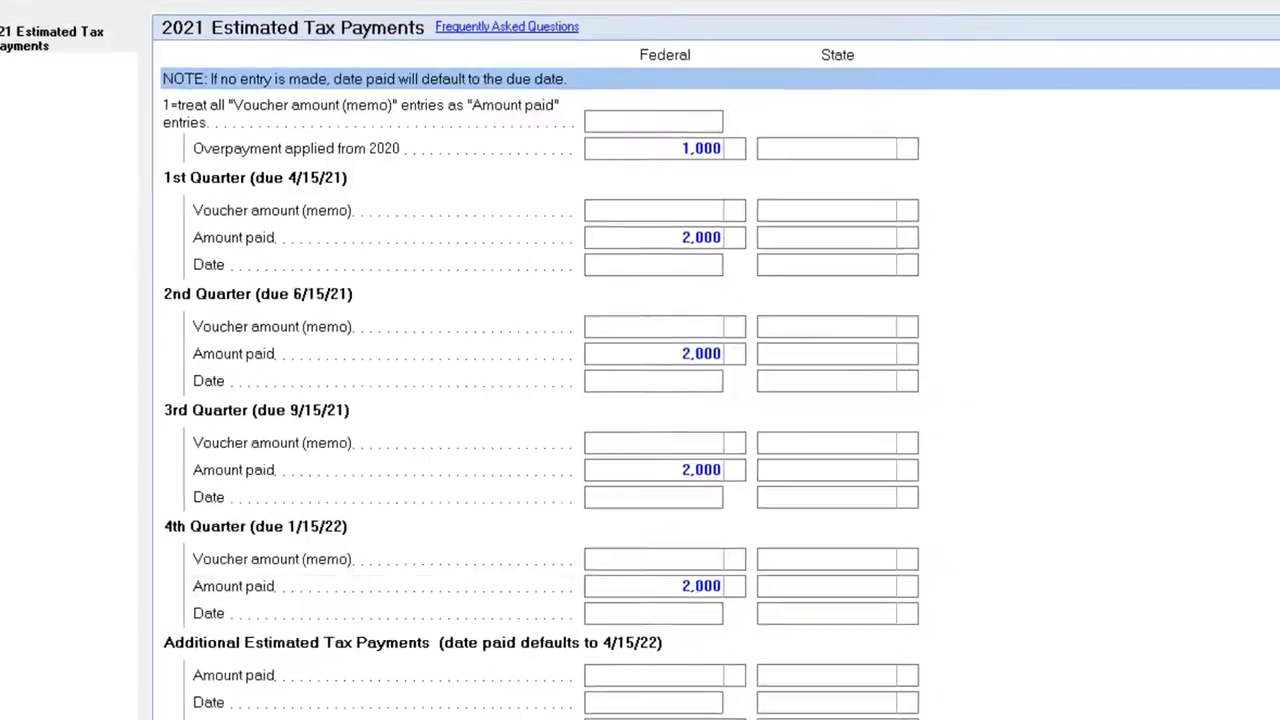
# In the 2021 Estimated Tax Payments input, change the federal amount paid to 5,000 for each of the four quarters
pyautogui.click(700, 239)
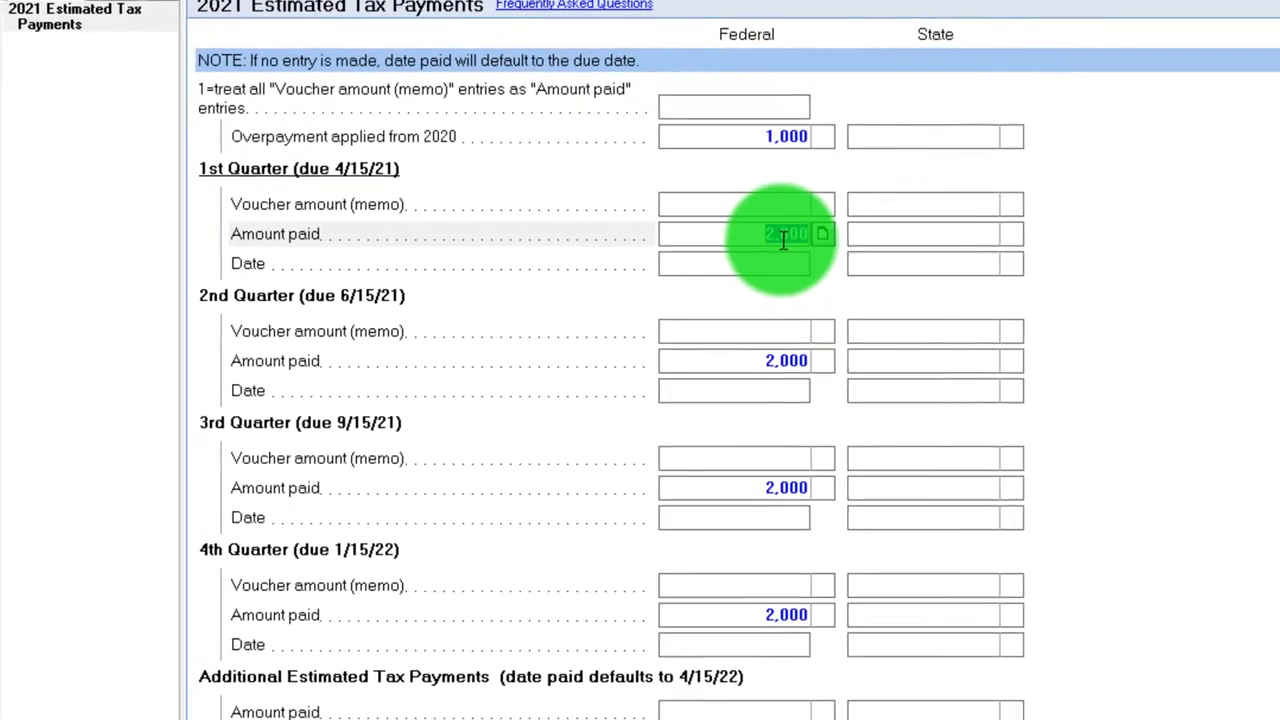
pyautogui.write('5000')
pyautogui.press('Tab')
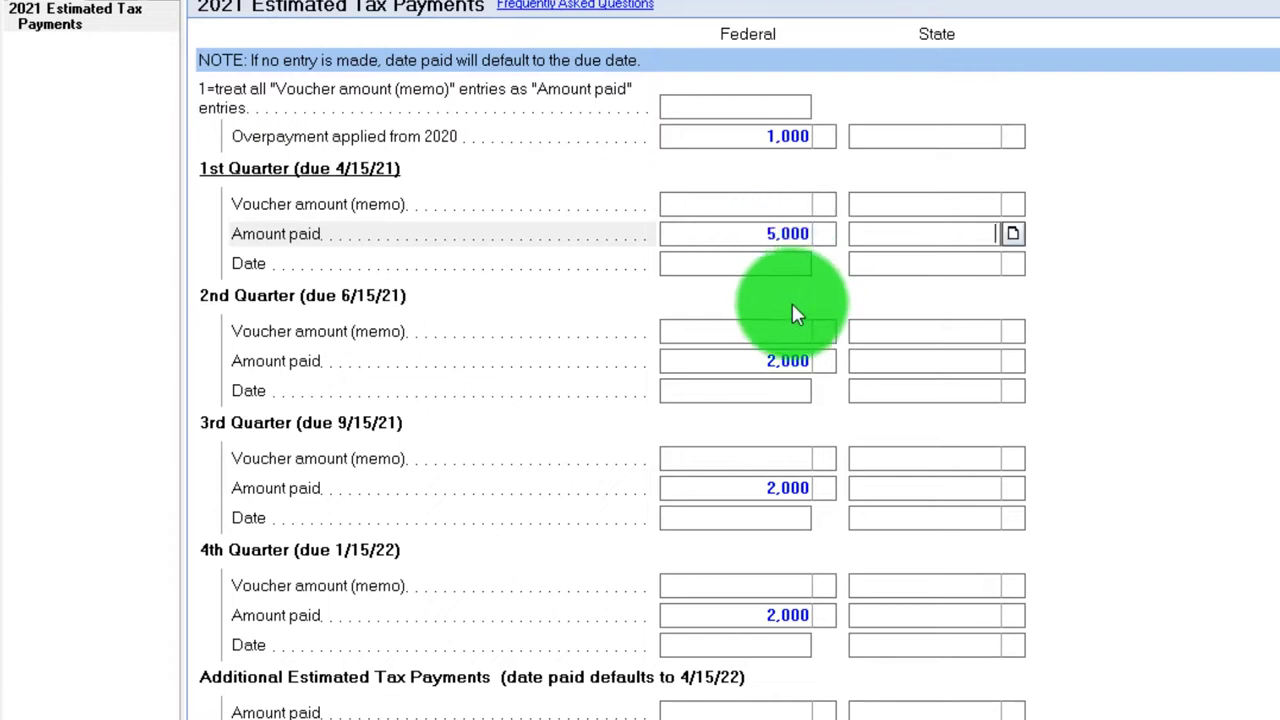
pyautogui.click(768, 368)
pyautogui.write('5,000')
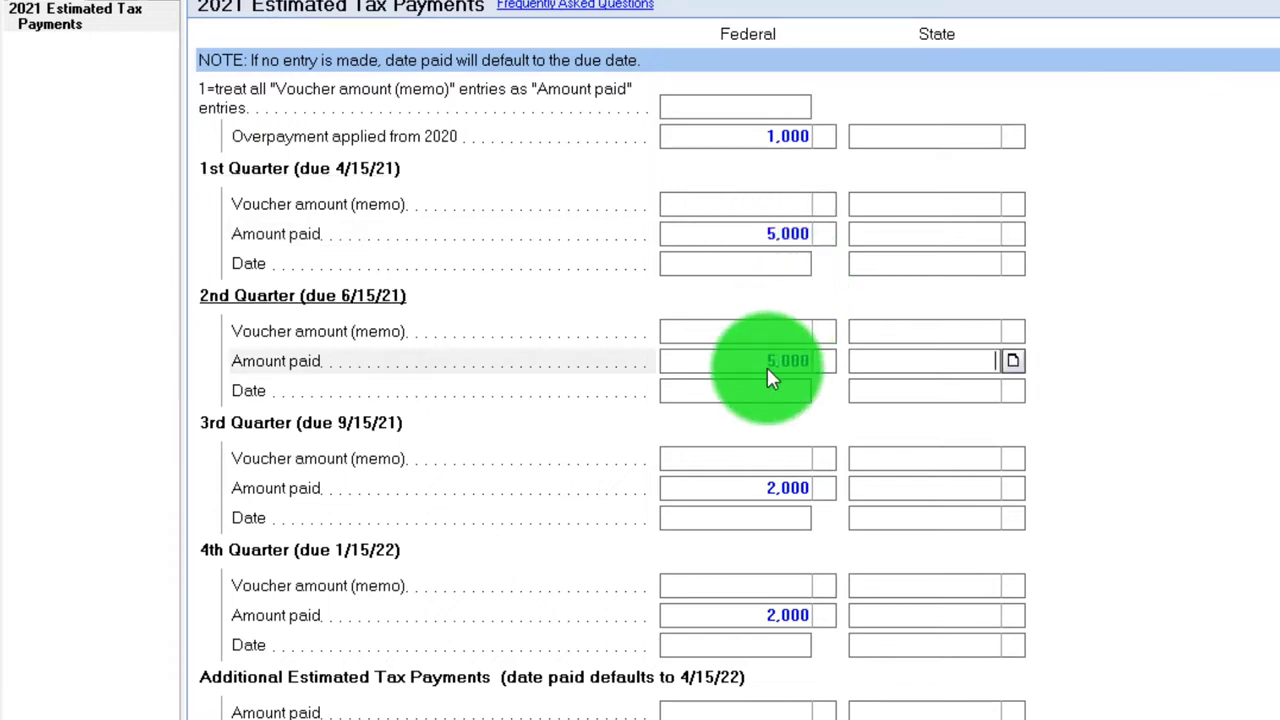
pyautogui.click(762, 488)
pyautogui.write('5,0')
pyautogui.write('00')
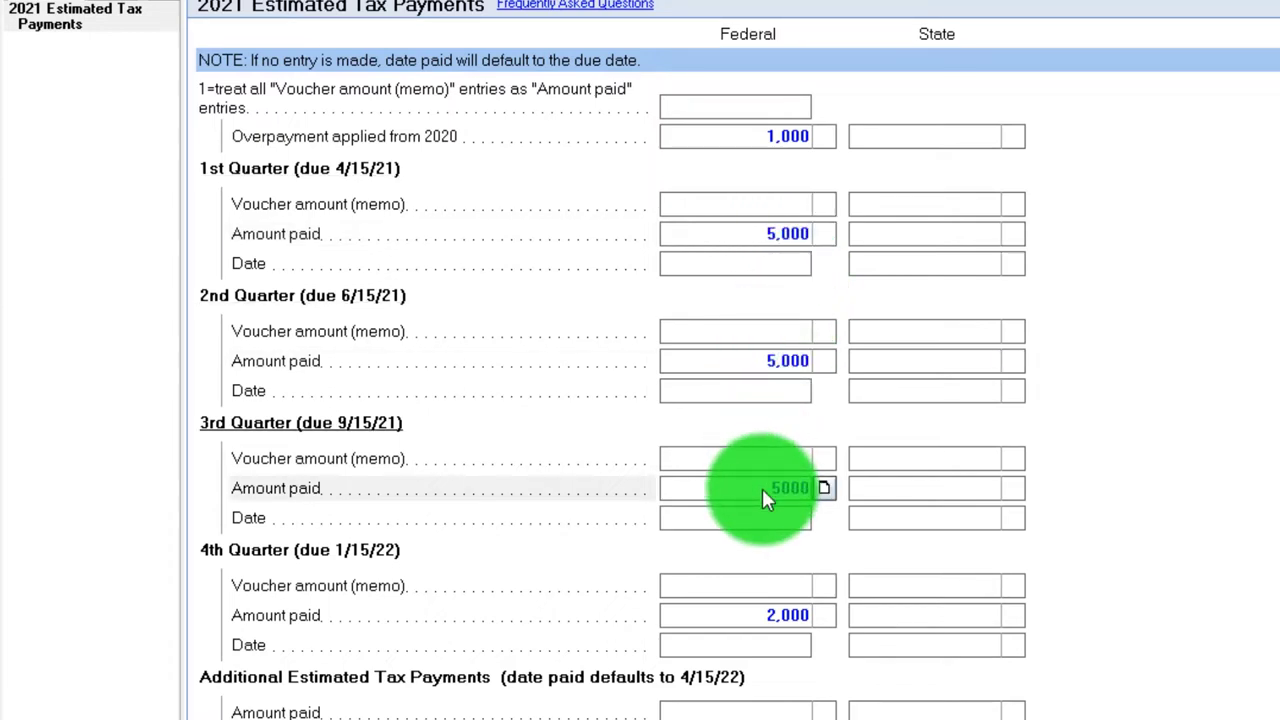
pyautogui.press('Tab')
pyautogui.click(770, 617)
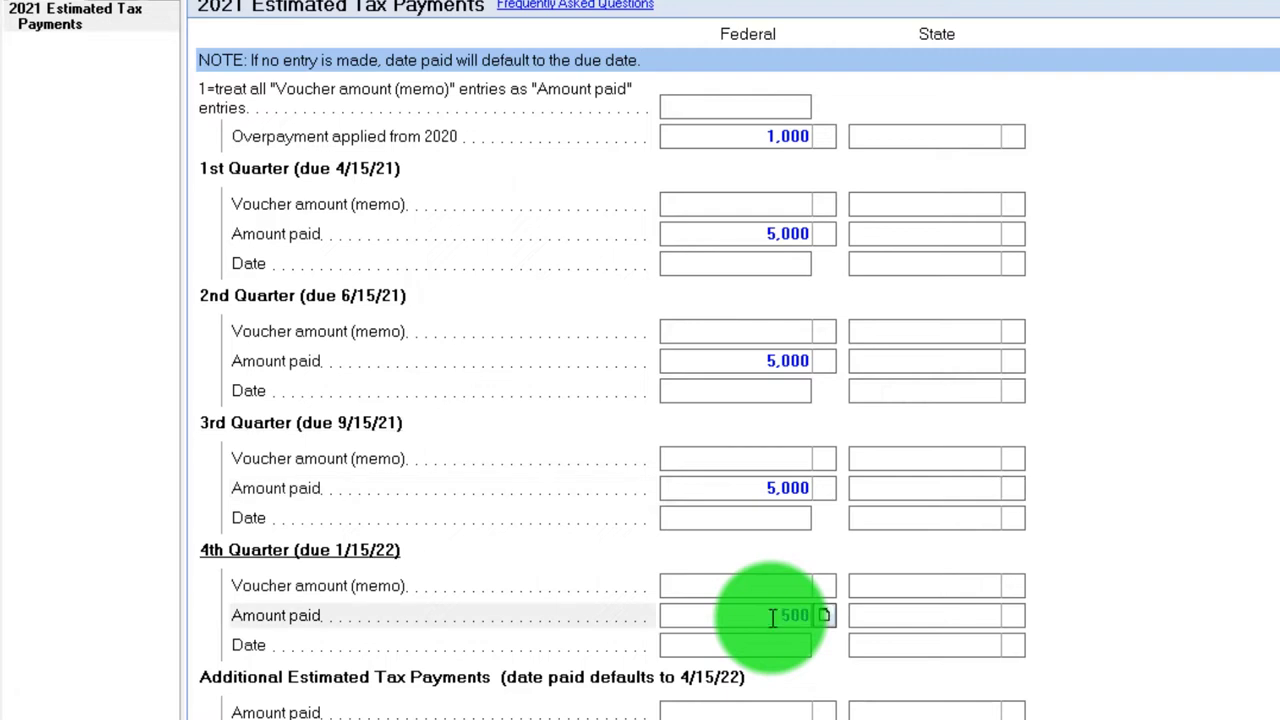
# Set the federal overpayment applied from 2020 to 10,000
pyautogui.click(700, 138)
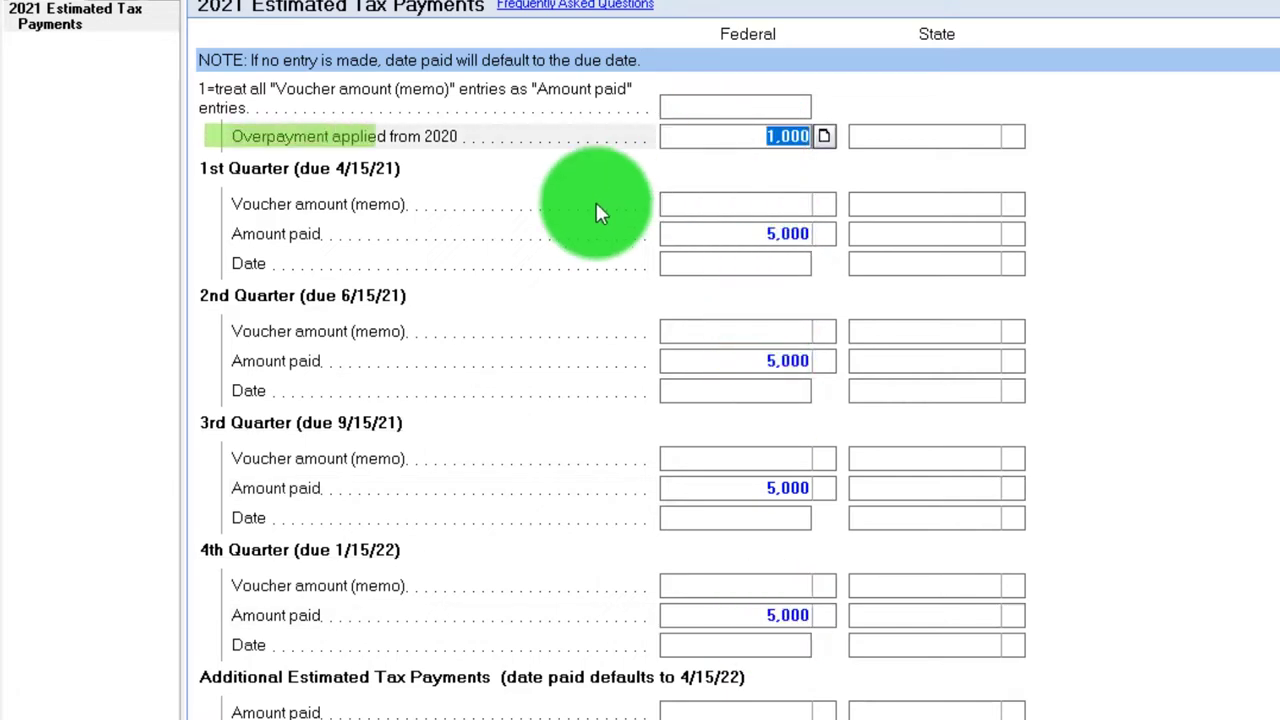
pyautogui.write('700')
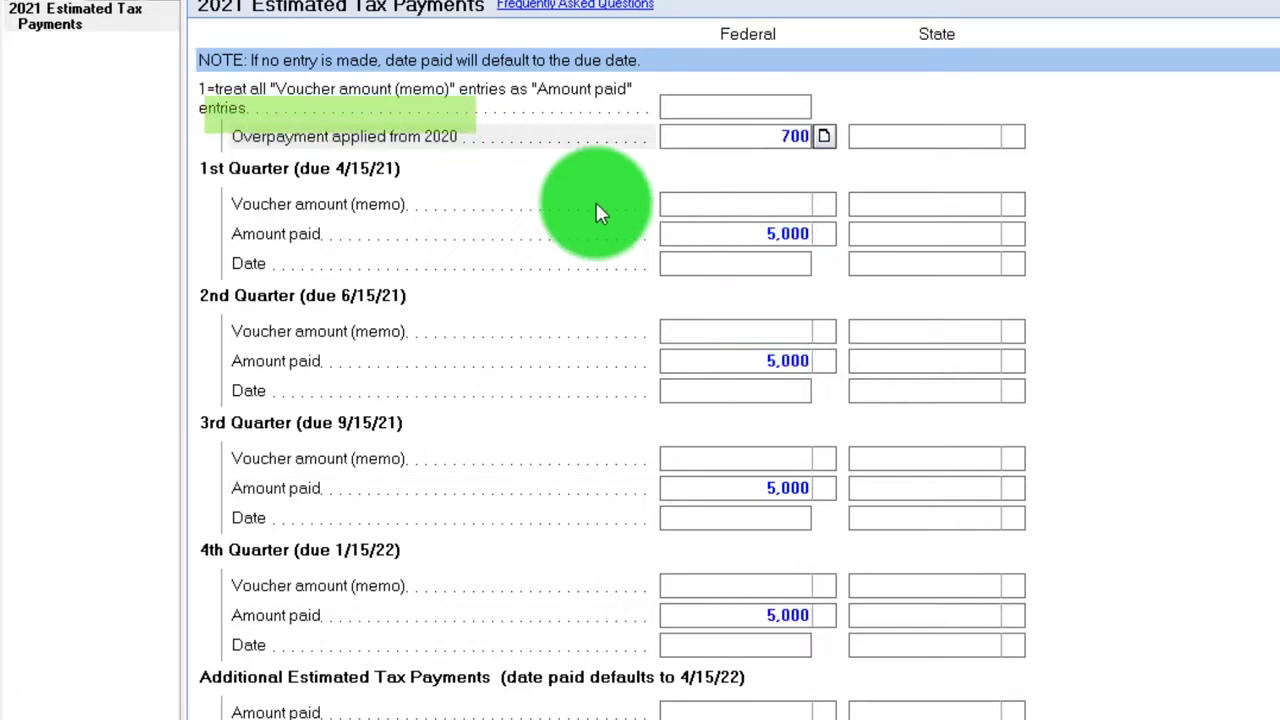
pyautogui.press('BackSpace')
pyautogui.press('BackSpace')
pyautogui.press('BackSpace')
pyautogui.write('10,00')
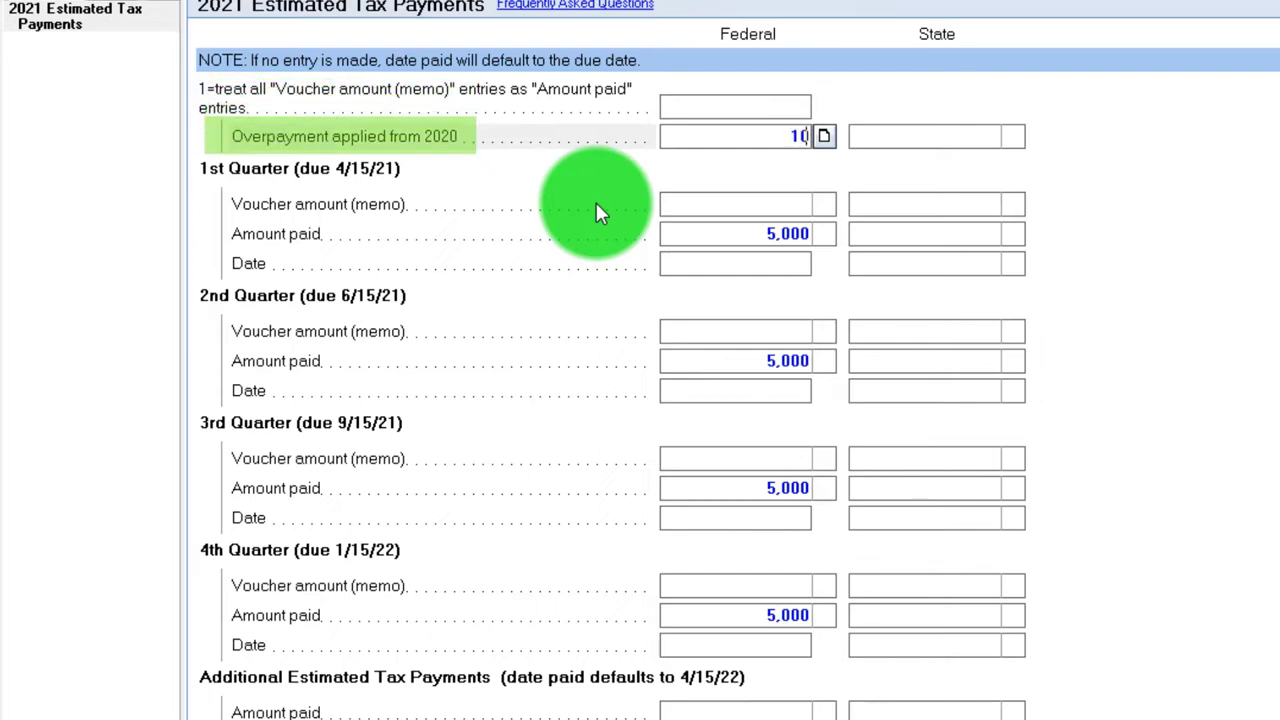
pyautogui.write('000')
pyautogui.press('Tab')
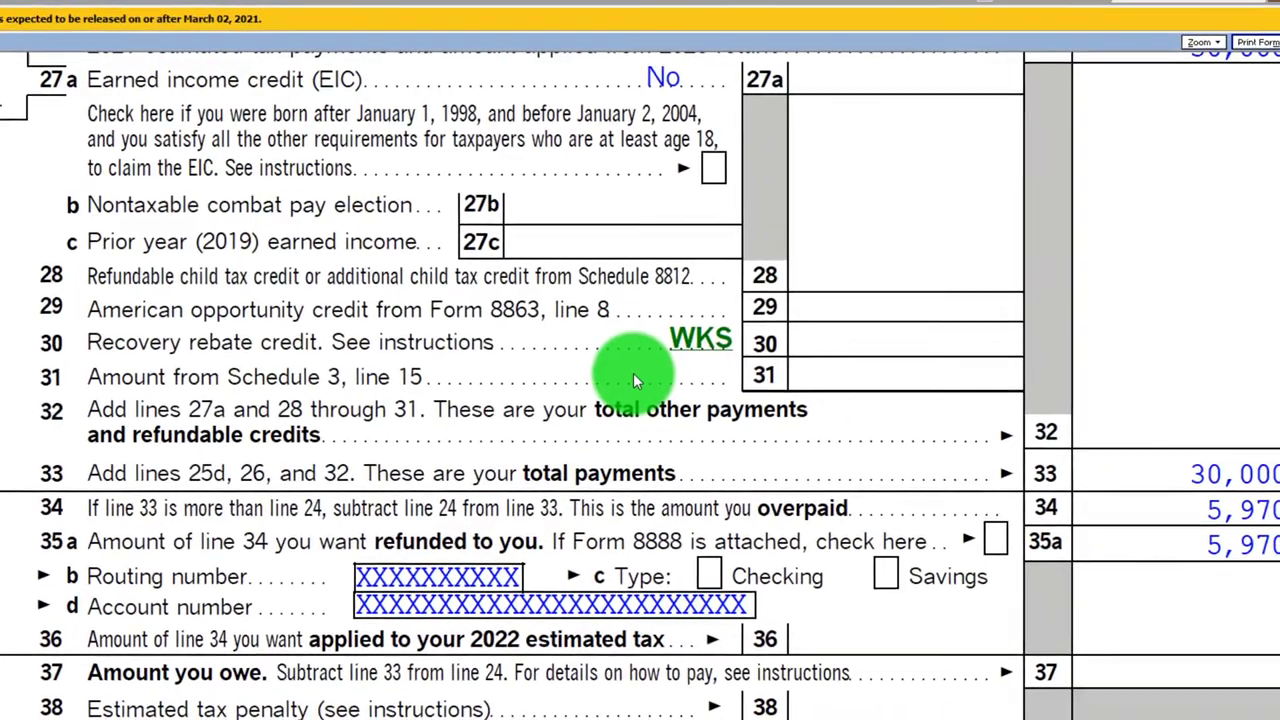
# On Form 1040 page 2, compare the total tax on line 24 with the estimated payments, total payments and refund on line 35a
pyautogui.scroll(5, 645, 368)
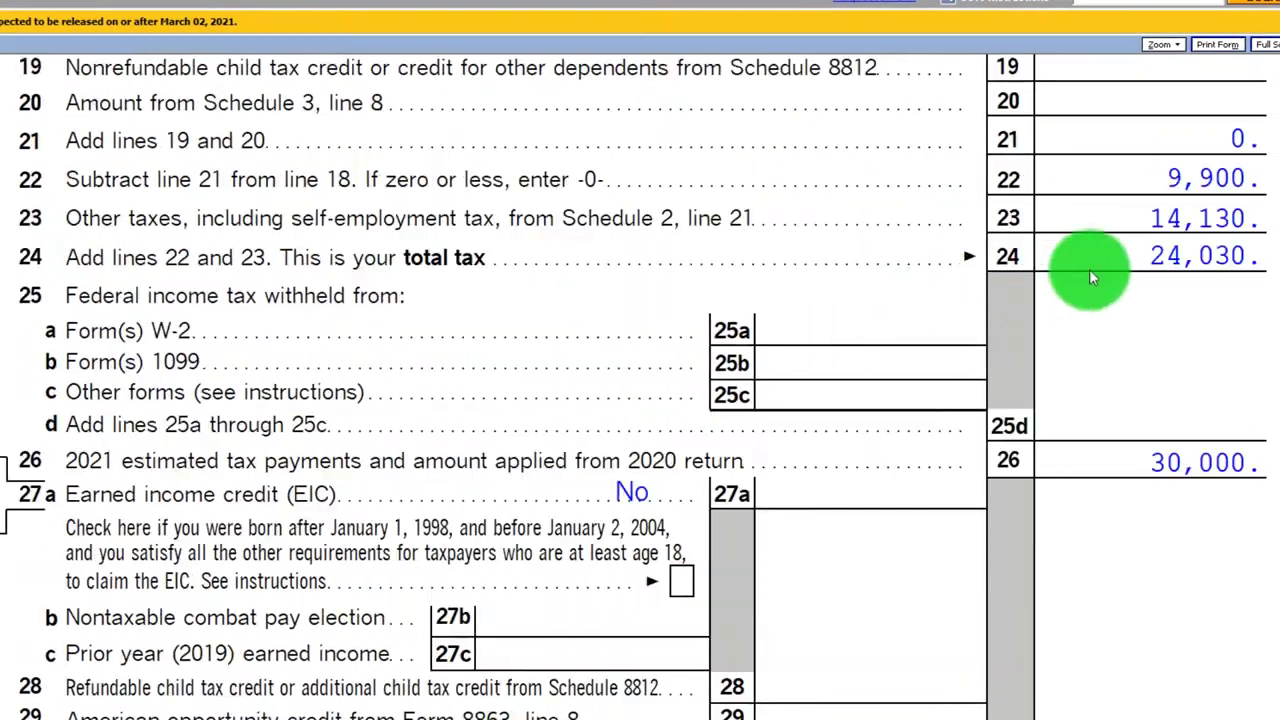
pyautogui.scroll(-5, 1088, 443)
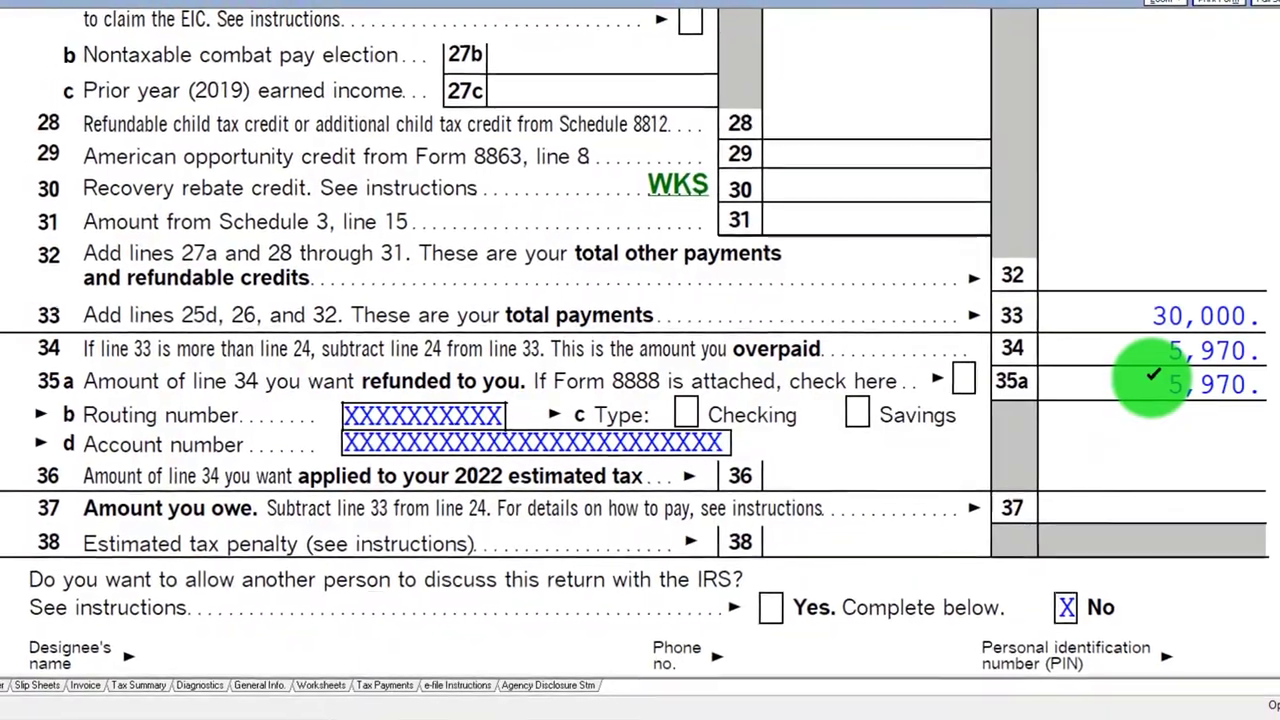
pyautogui.scroll(5, 1150, 375)
pyautogui.scroll(2, 1157, 375)
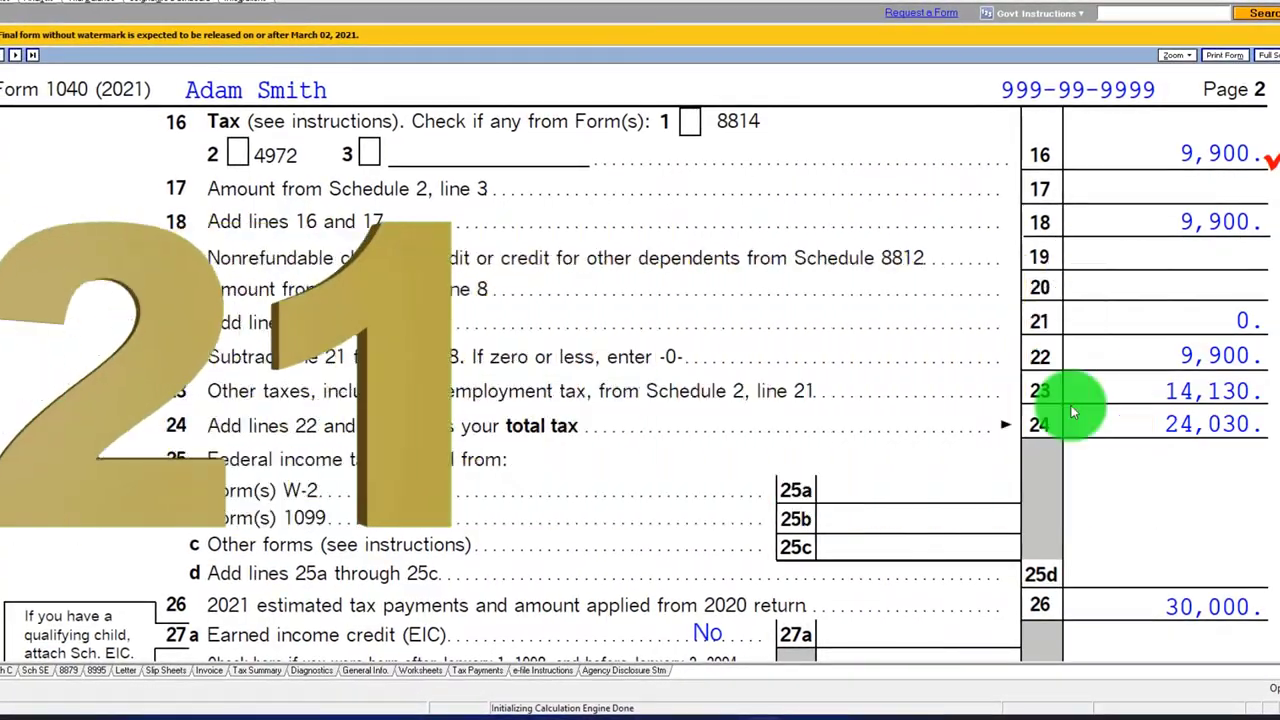
pyautogui.scroll(-3, 1067, 400)
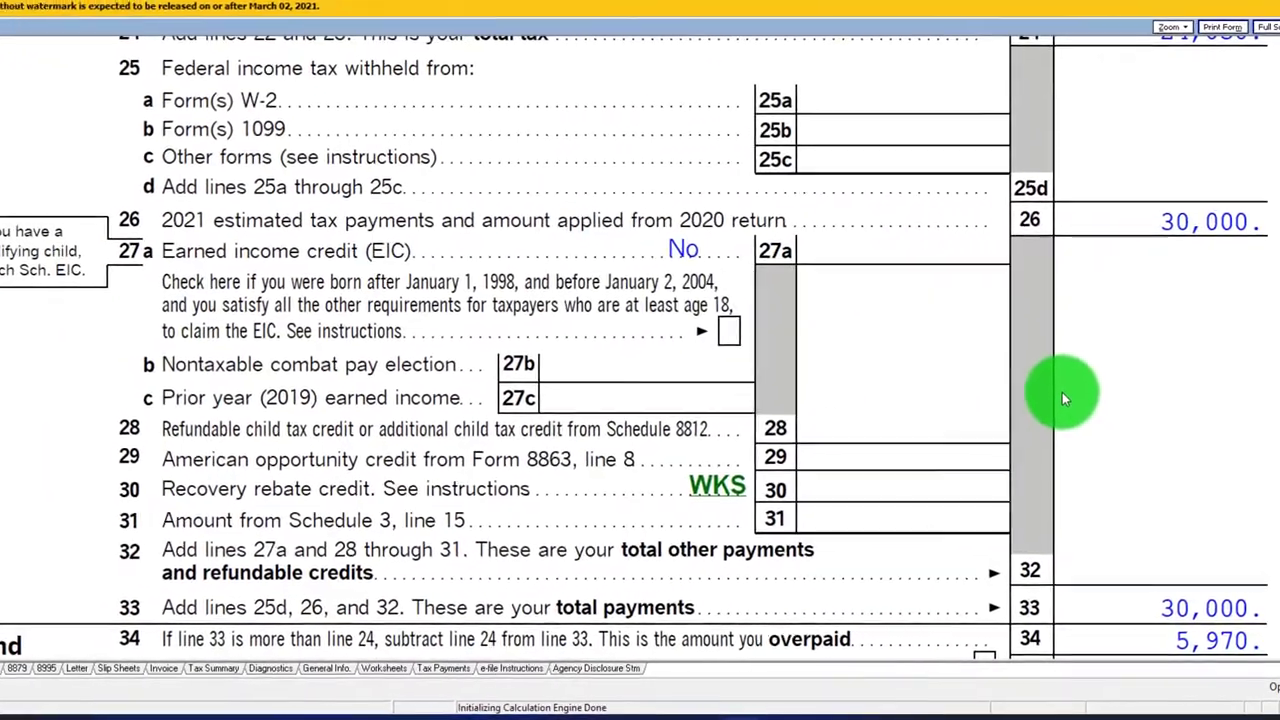